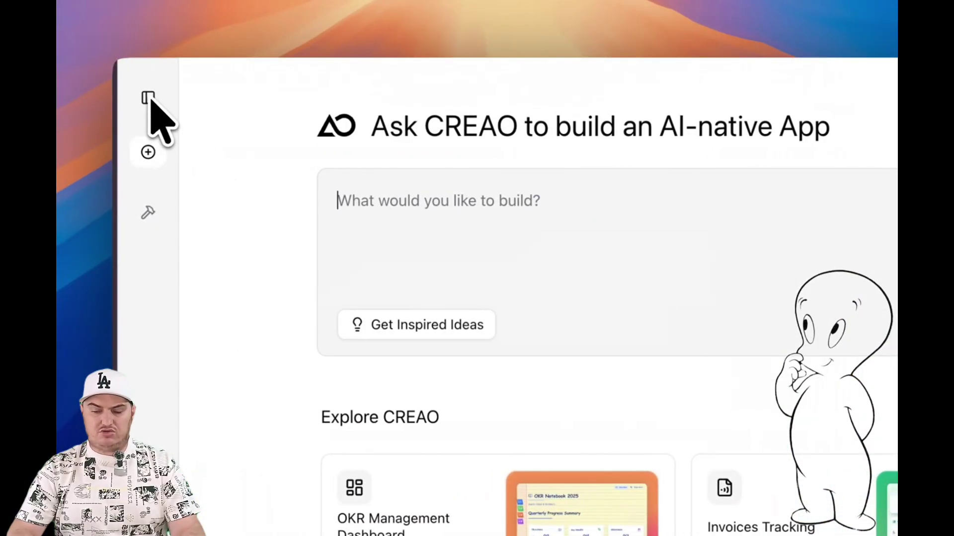
Step: Open Product Development's settings, select its External LLM access link, then switch to Claude
left_click(147, 97)
left_click(245, 211)
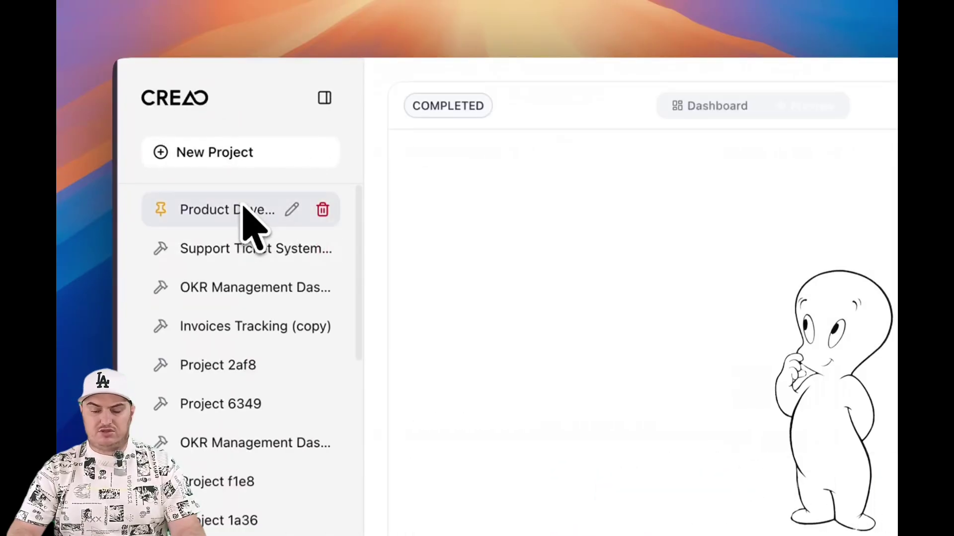
left_click(321, 99)
left_click(569, 105)
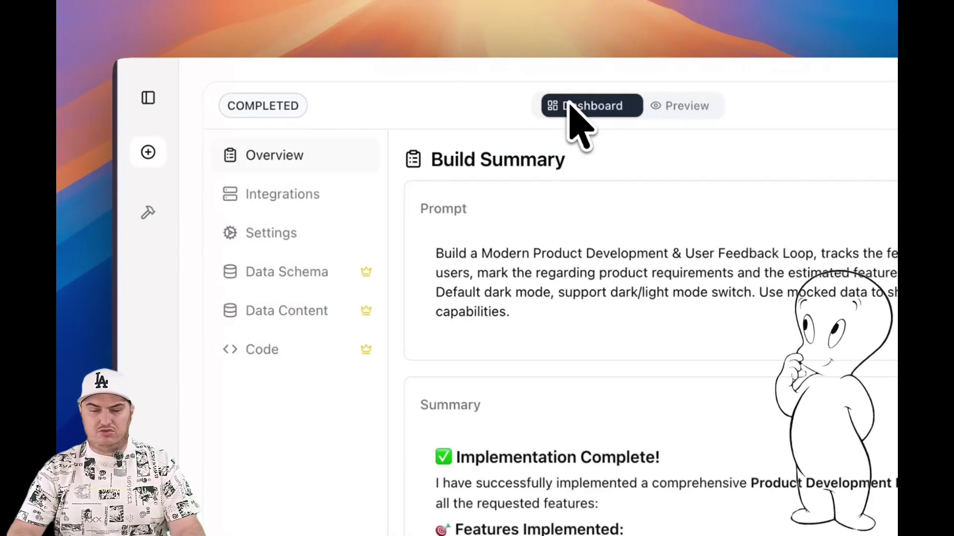
left_click(294, 245)
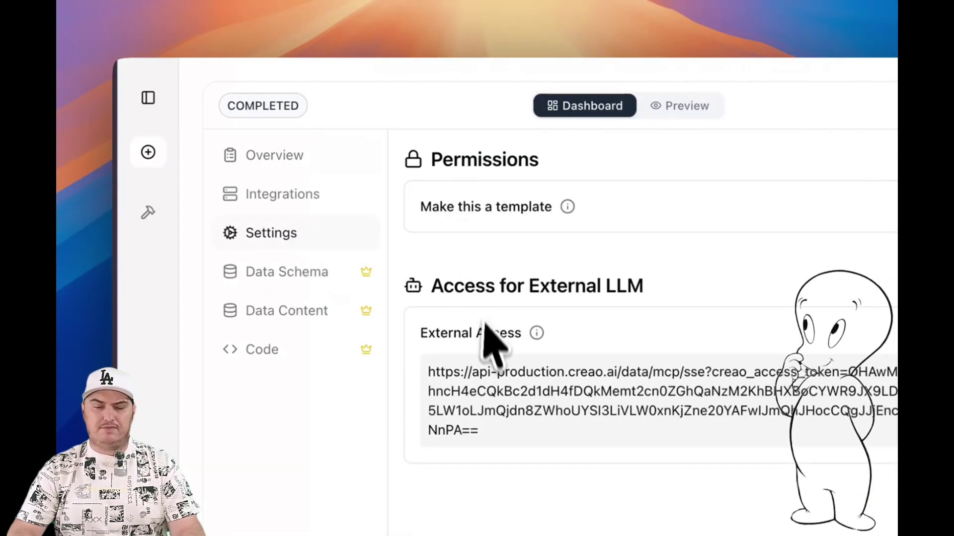
left_click_drag(433, 287, 691, 295)
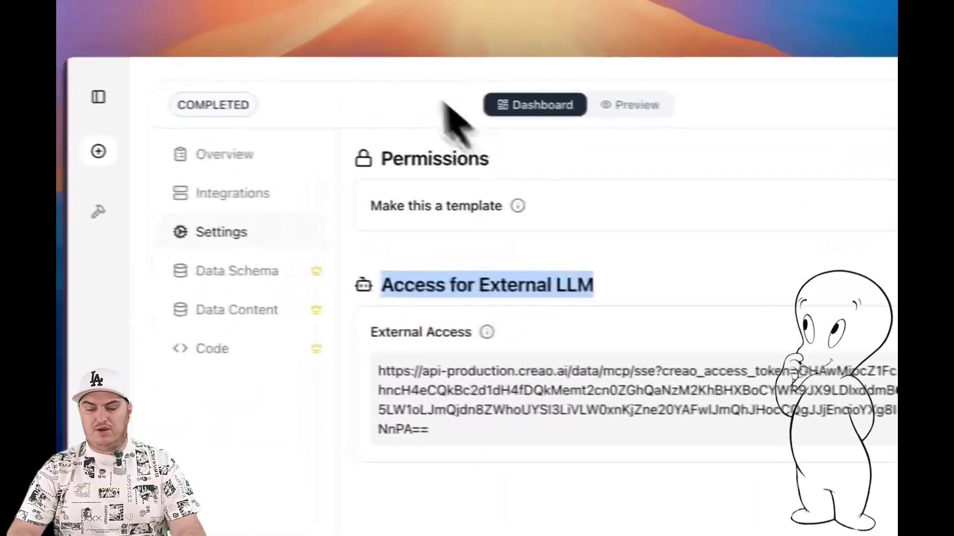
key("super+Tab")
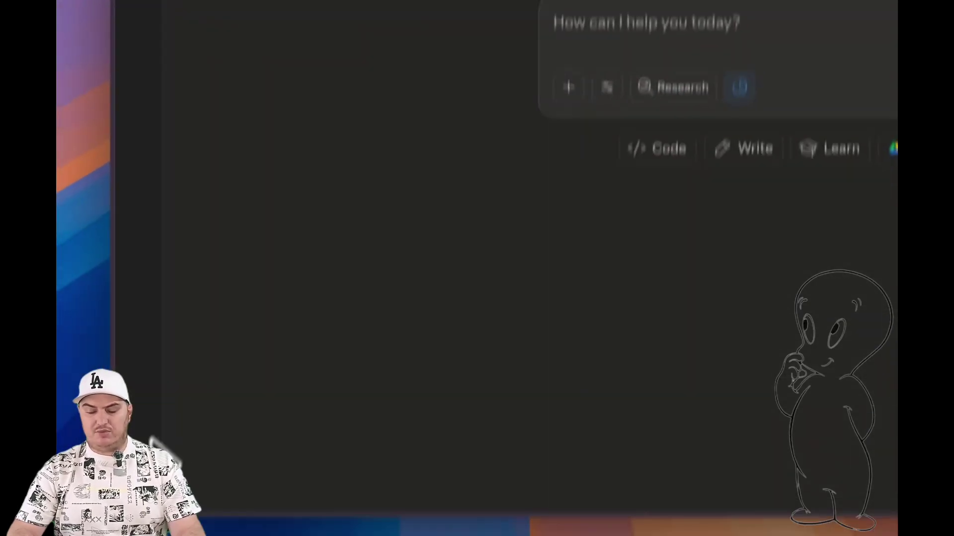
Step: Start a custom connector in Claude's Connectors settings, typing 'Produ' as its name
left_click(138, 474)
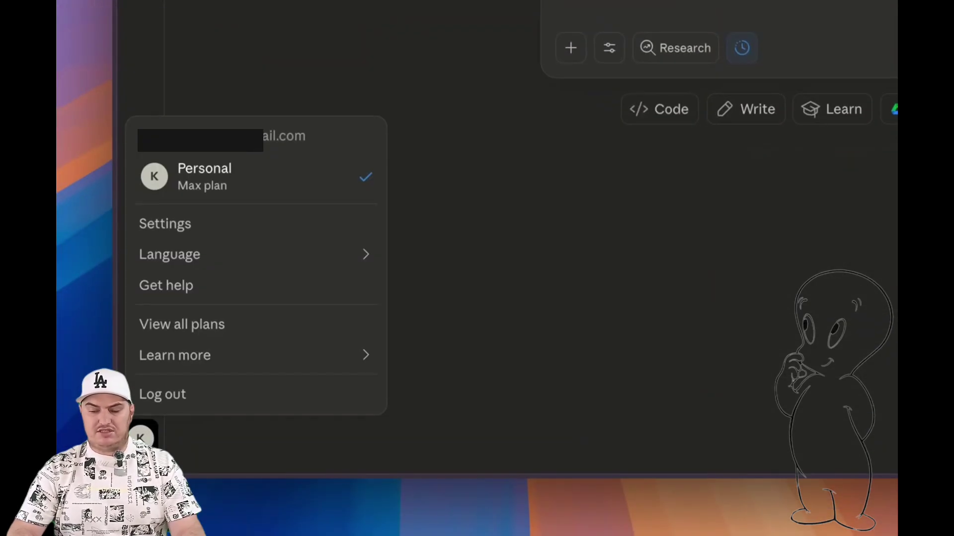
left_click(202, 282)
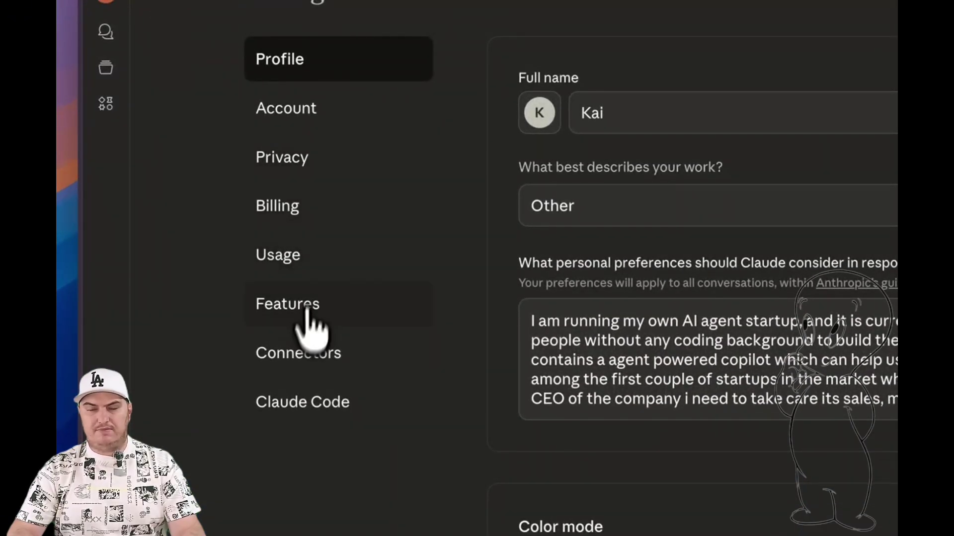
left_click(299, 354)
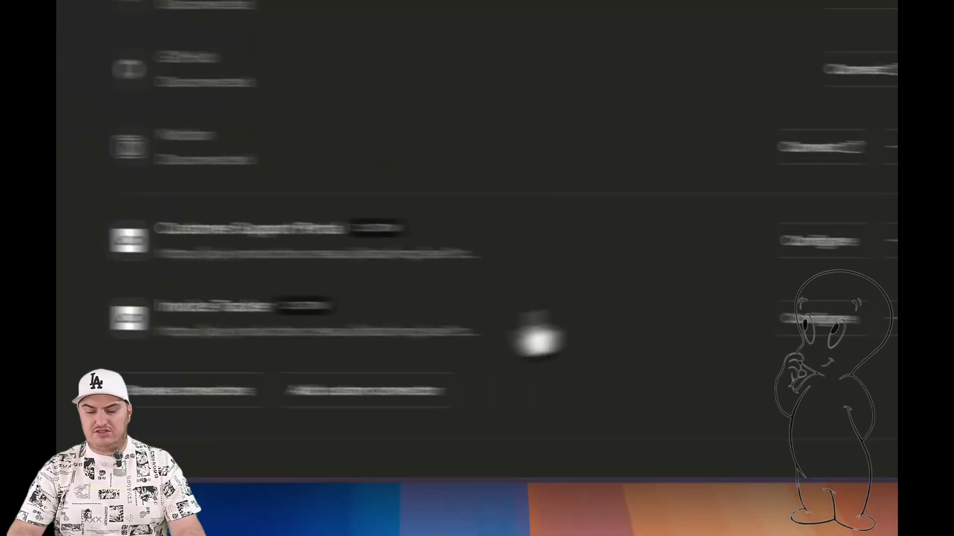
left_click(401, 392)
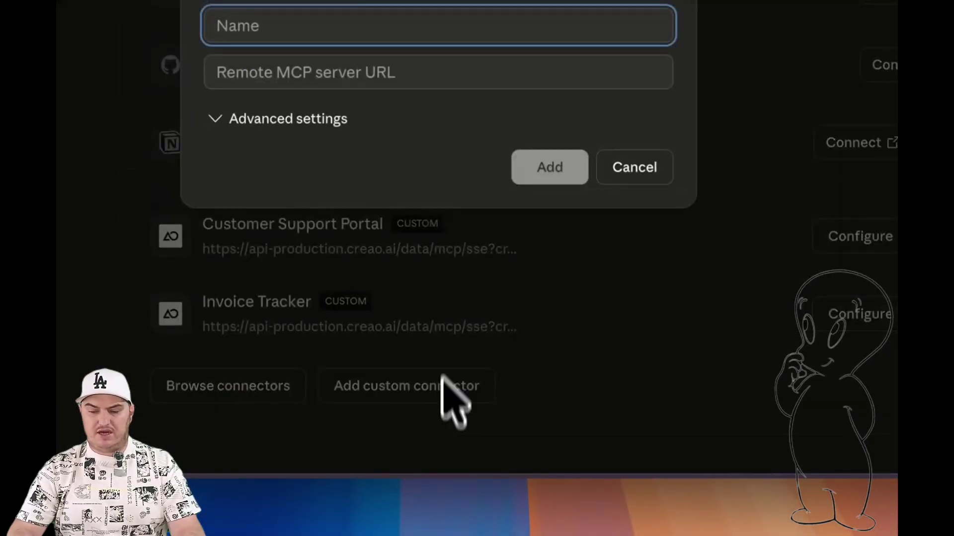
type("Produ")
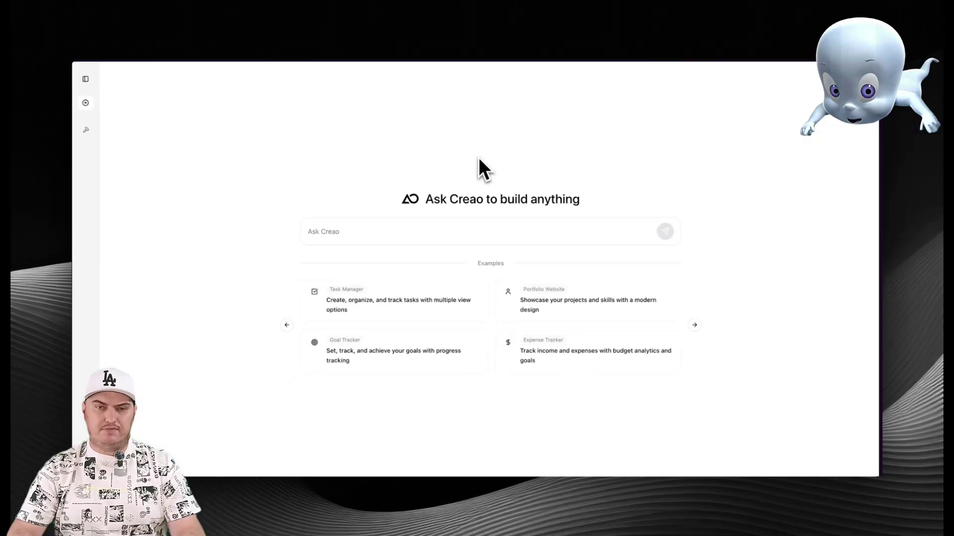
Step: Test the Notion integration's connection from Integrations and review its available tools
left_click(85, 79)
left_click(143, 388)
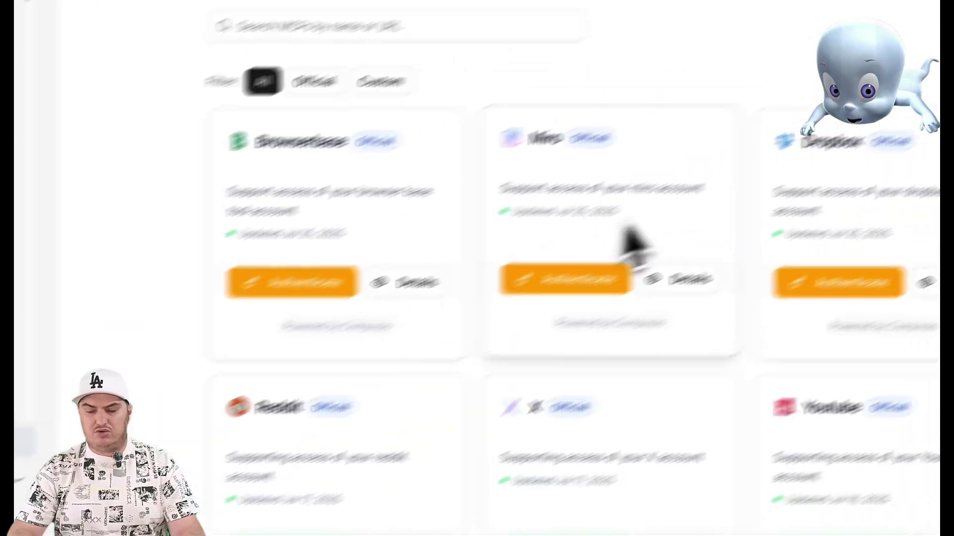
scroll(536, 266, "down", 3)
scroll(528, 263, "down", 3)
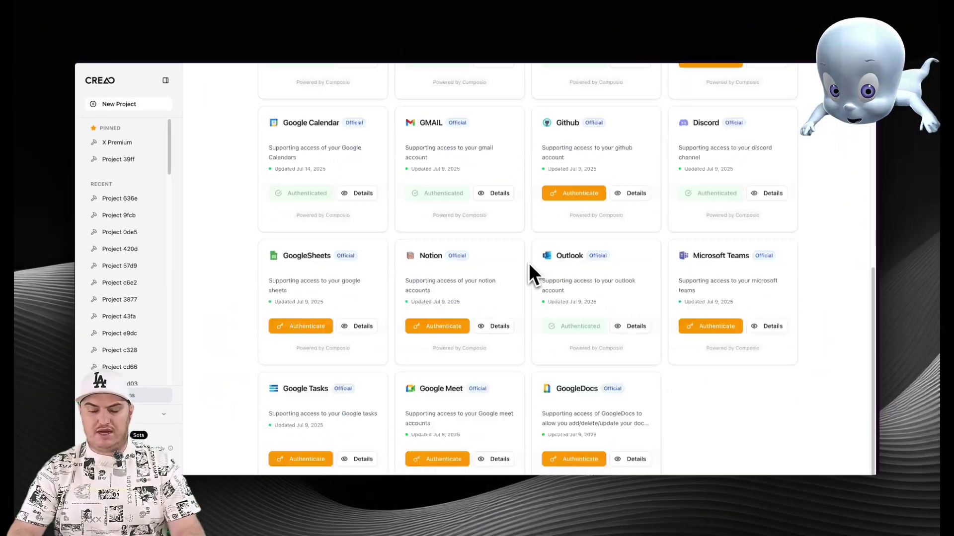
left_click(492, 315)
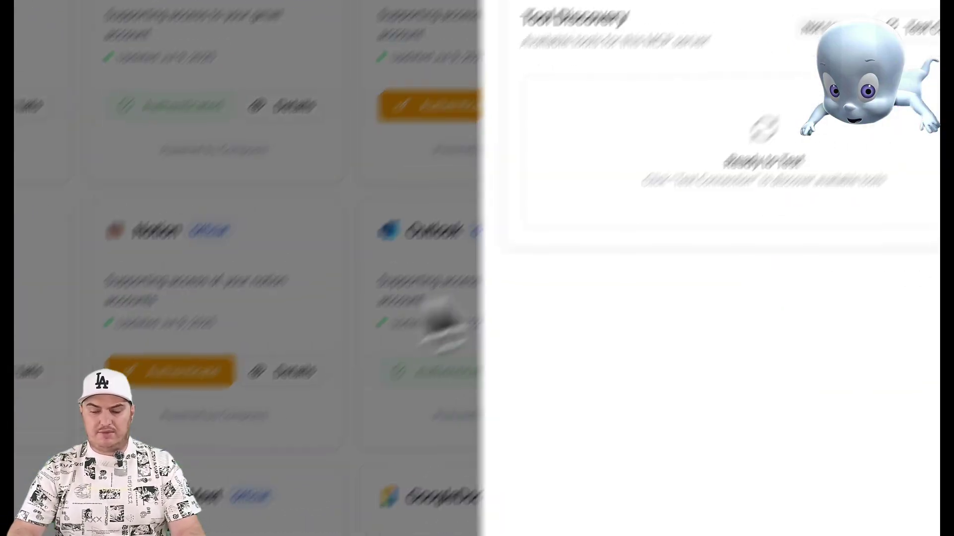
left_click(768, 198)
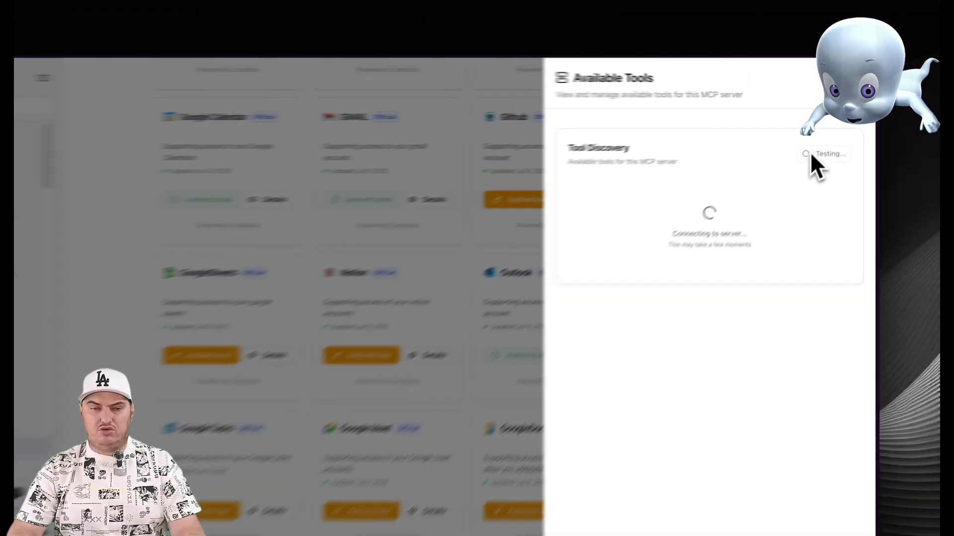
scroll(757, 213, "down", 1)
scroll(758, 214, "down", 8)
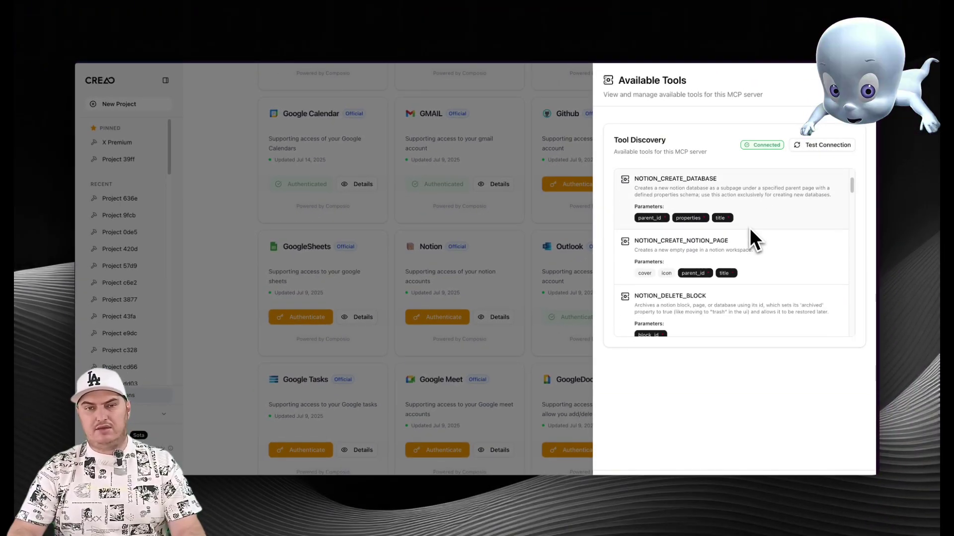
scroll(749, 234, "down", 6)
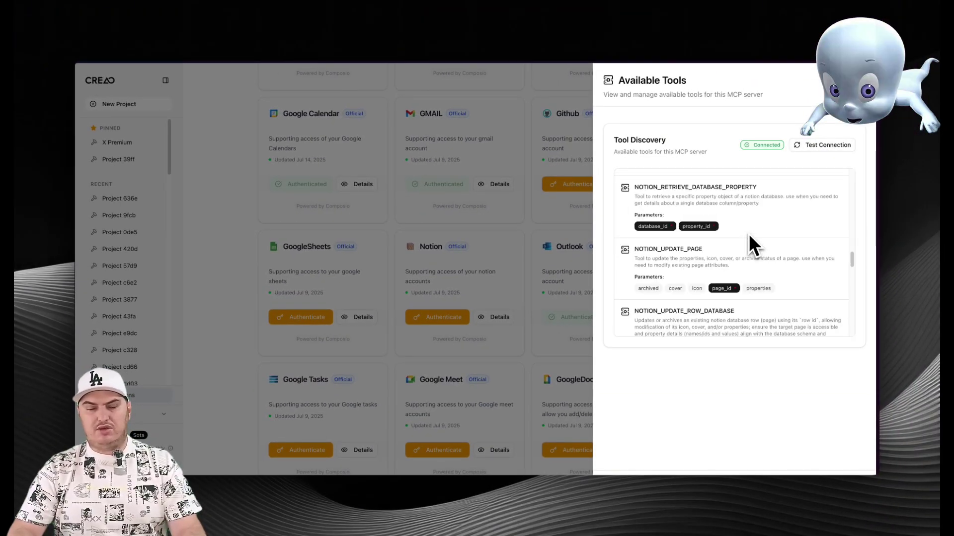
Step: Close the Notion tools panel and submit 'Integrate the design from figma' as a new project
left_click(468, 279)
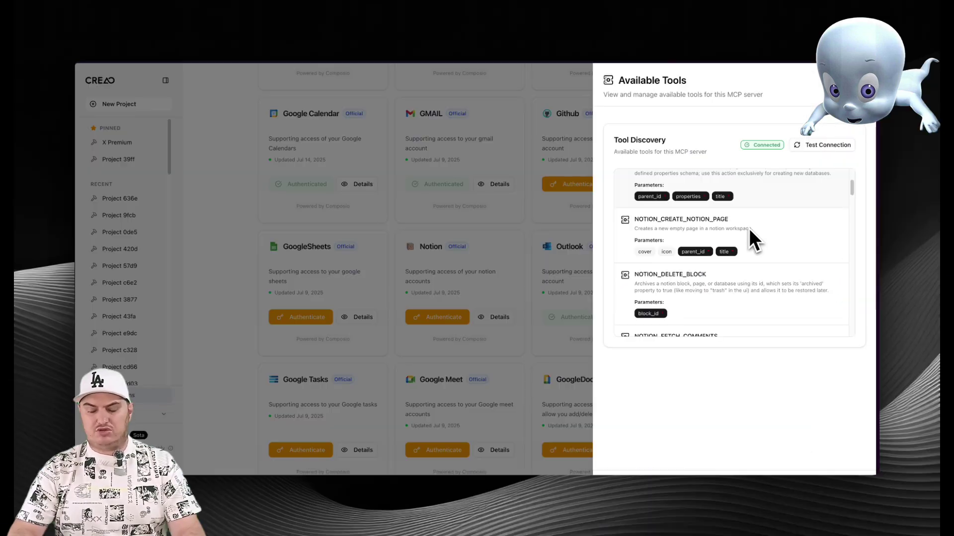
scroll(749, 231, "down", 6)
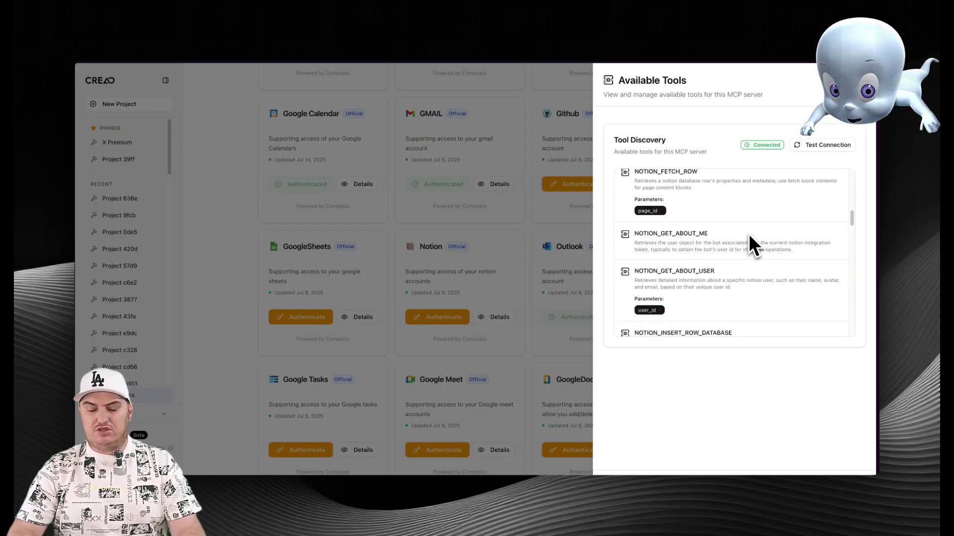
scroll(749, 234, "down", 6)
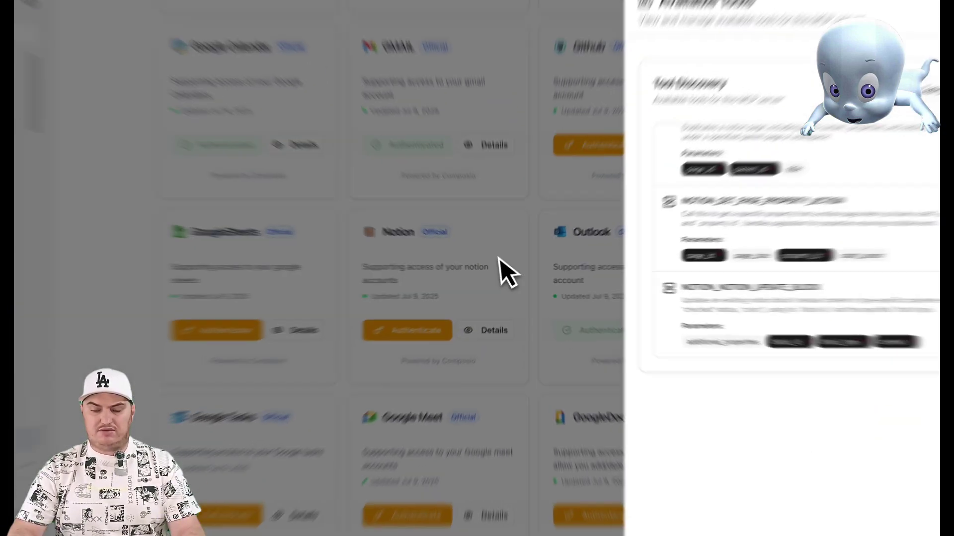
left_click(450, 326)
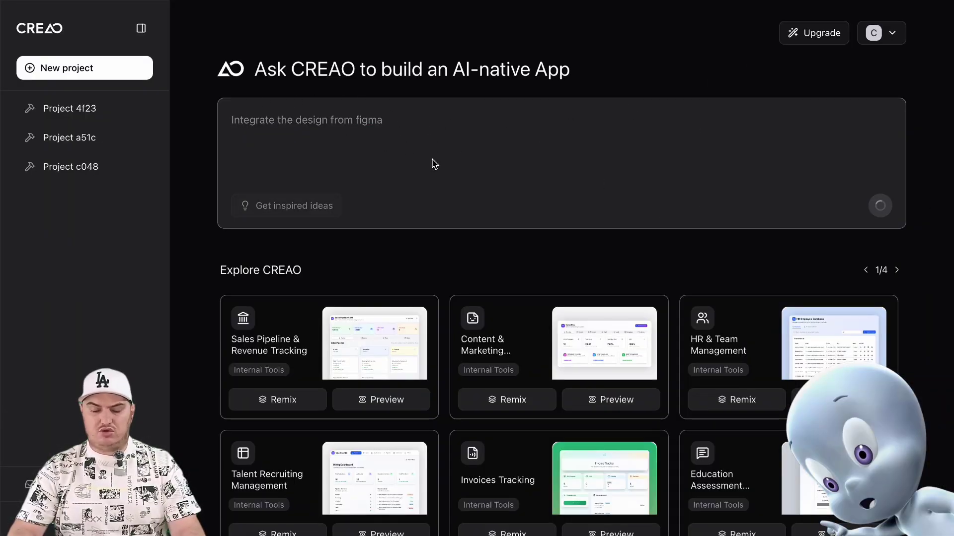
key("Return")
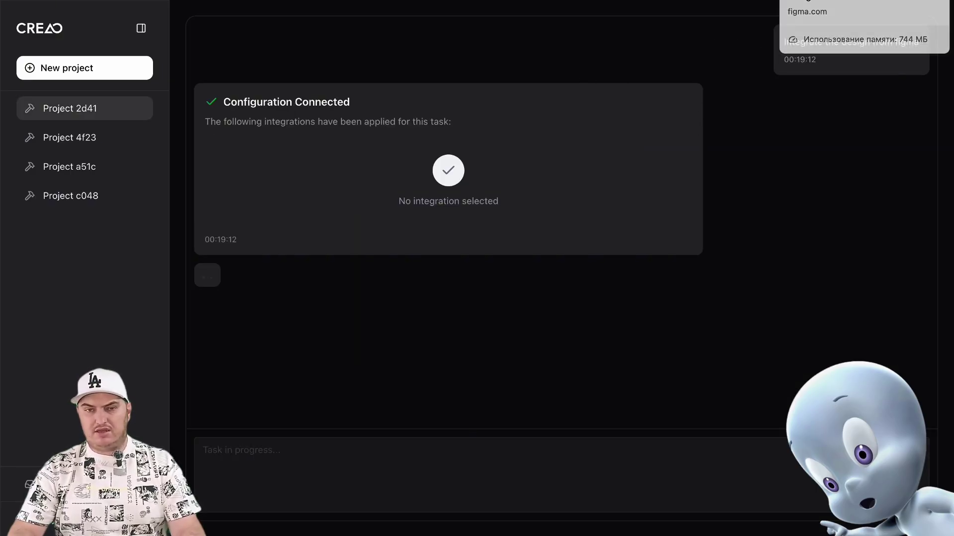
left_click(807, 1)
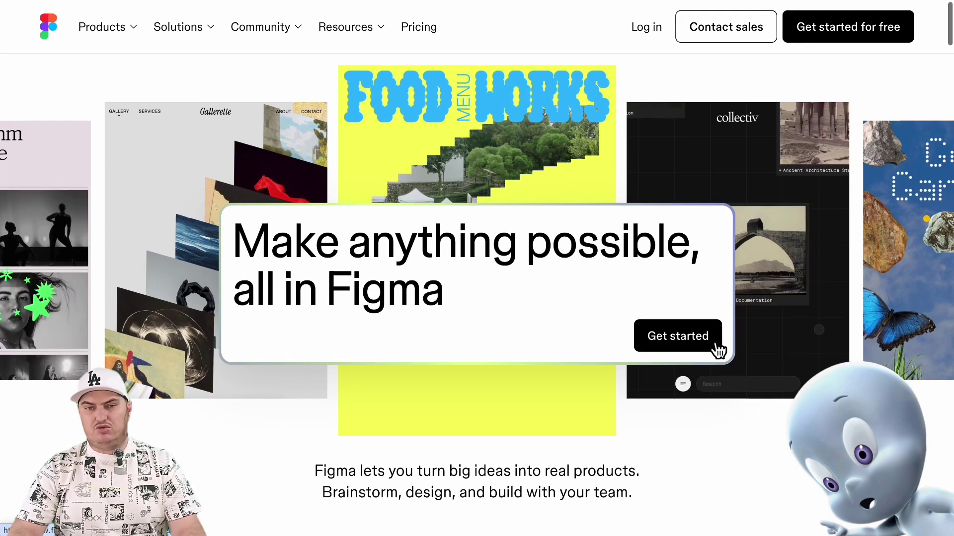
scroll(717, 347, "down", 6)
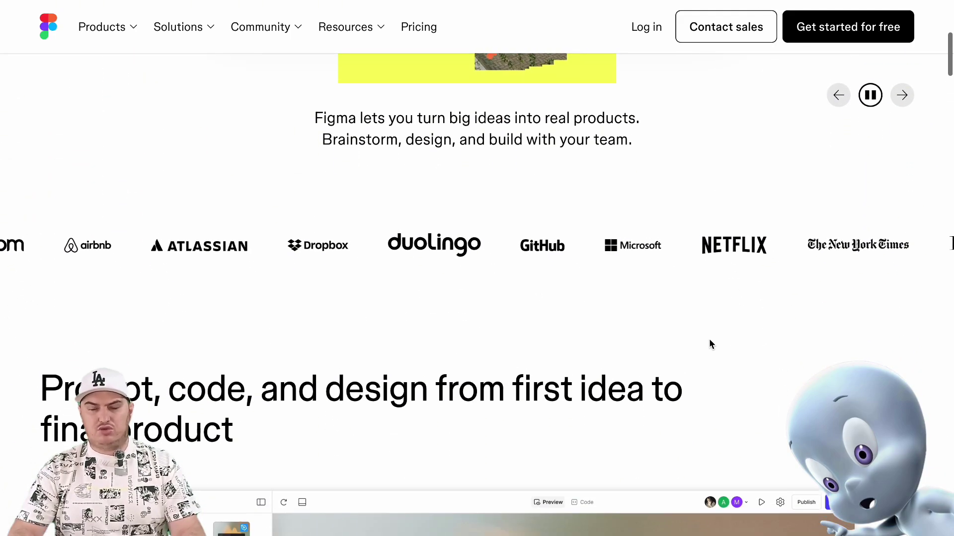
scroll(711, 344, "down", 6)
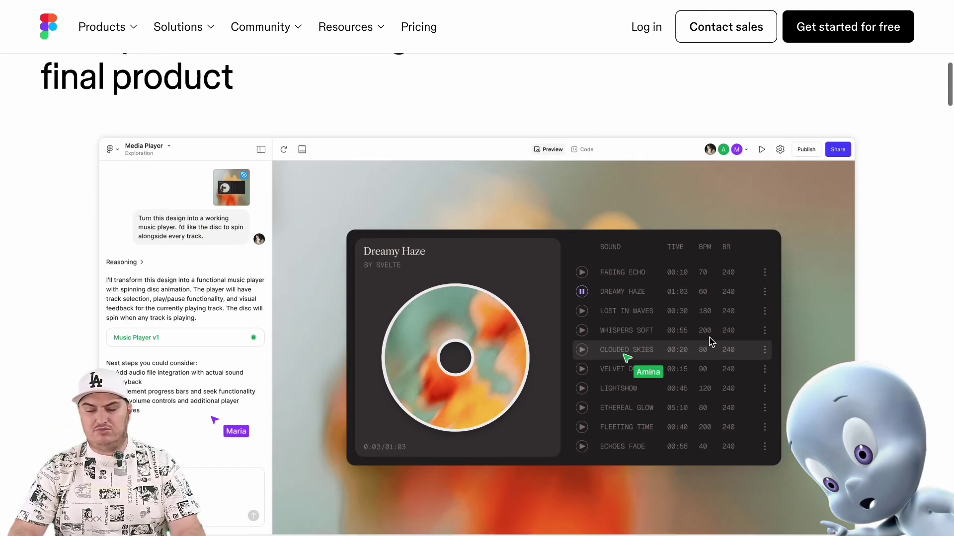
scroll(711, 342, "down", 5)
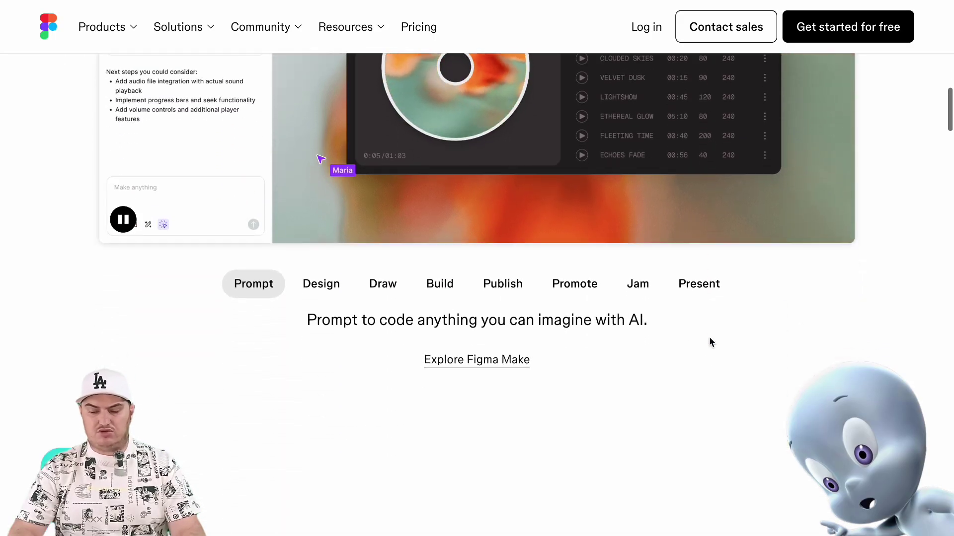
scroll(711, 343, "down", 6)
scroll(711, 342, "down", 6)
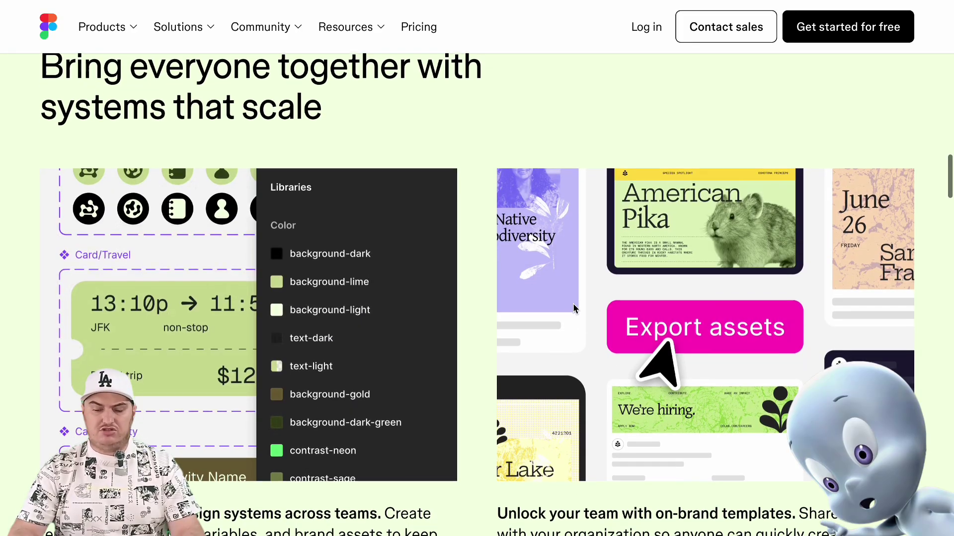
scroll(569, 288, "down", 5)
scroll(573, 308, "down", 7)
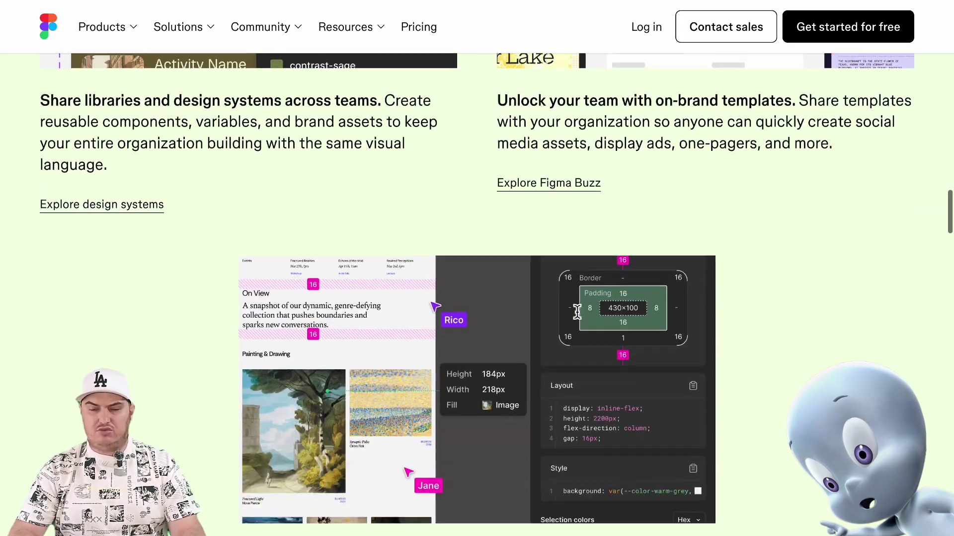
scroll(579, 311, "down", 8)
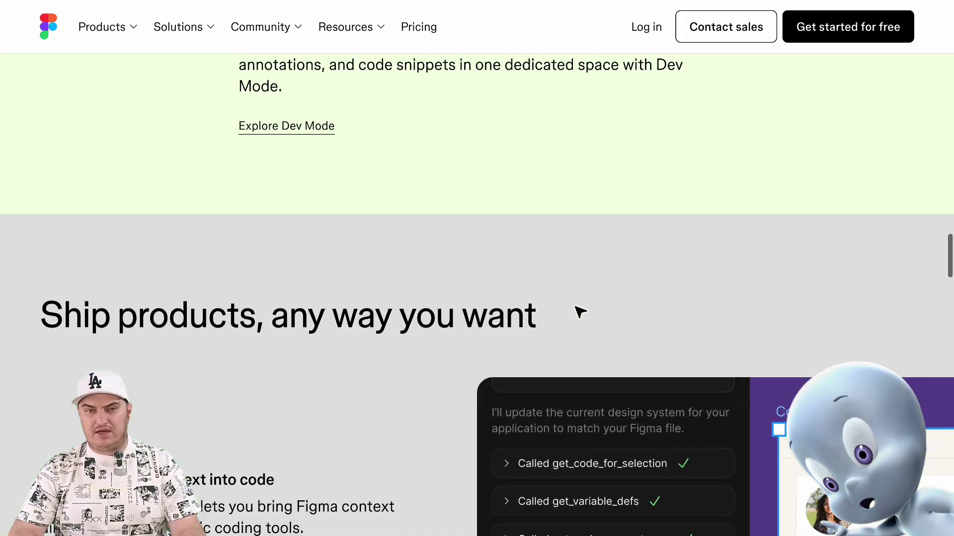
scroll(579, 312, "down", 4)
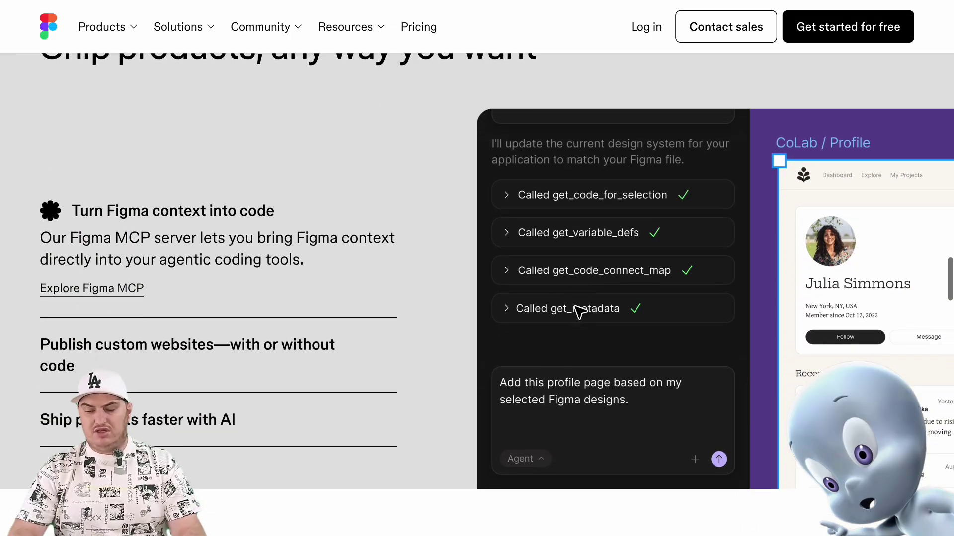
scroll(277, 281, "down", 2)
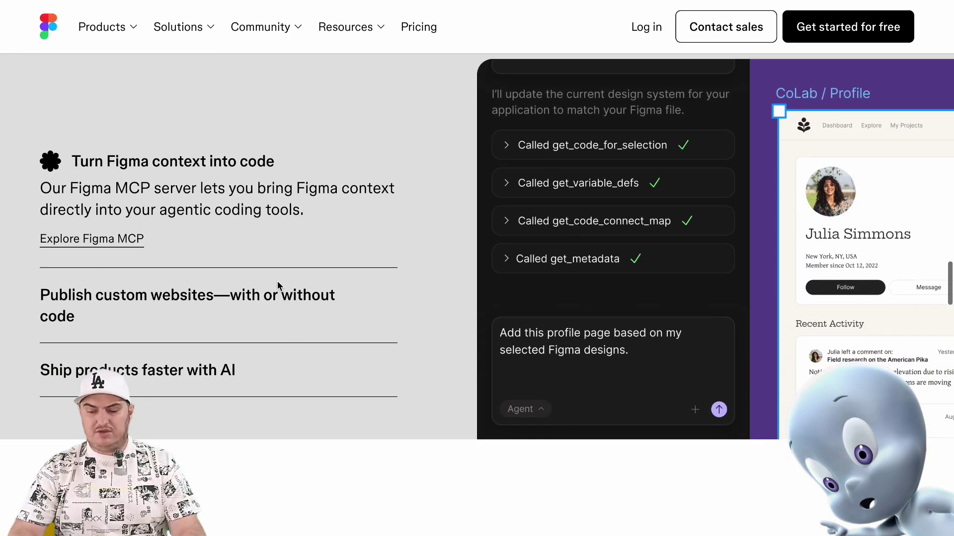
scroll(286, 291, "down", 3)
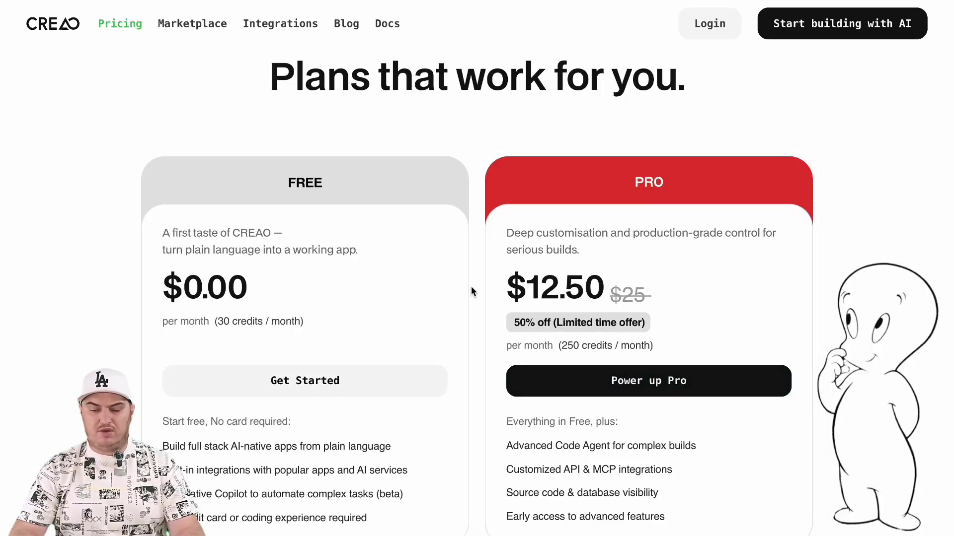
Step: Scroll through the Free and Pro pricing plans
scroll(470, 293, "down", 2)
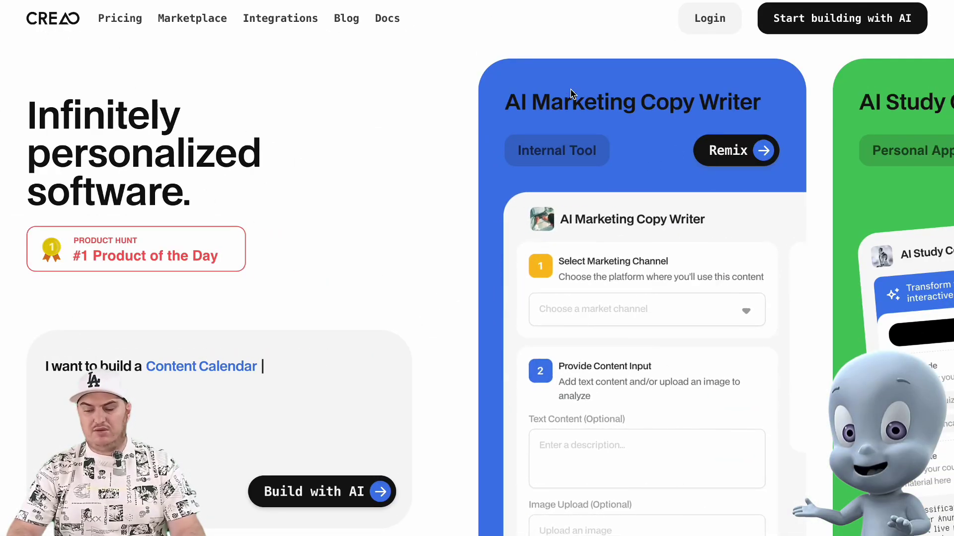
Step: Sign up via Start building and paste the crypto-tracking dashboard request into the prompt
left_click(821, 20)
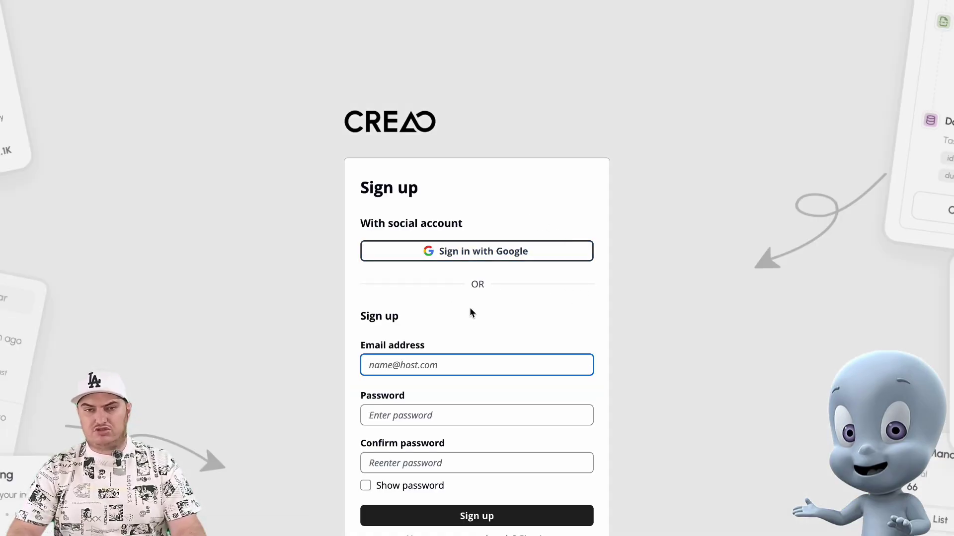
scroll(617, 297, "down", 1)
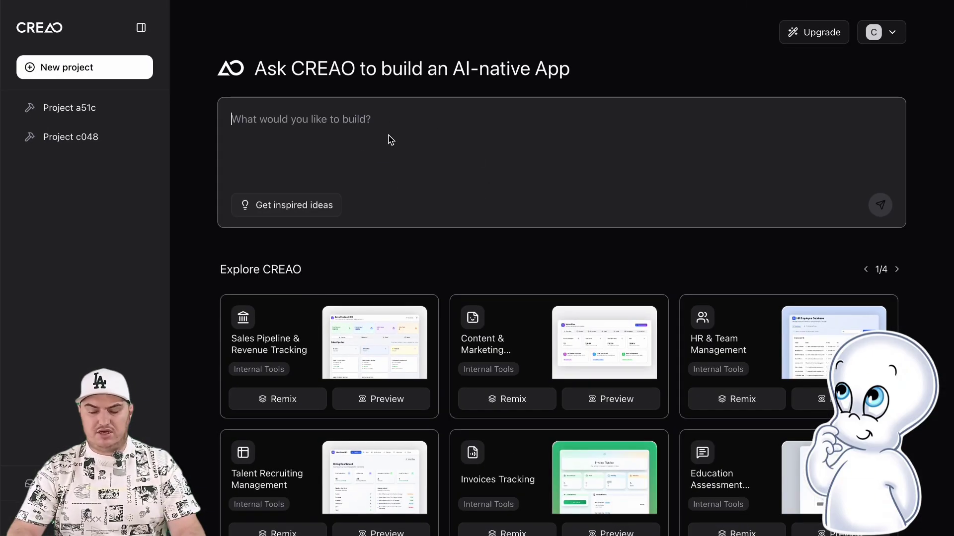
key("ctrl+v")
Step: Send the crypto dashboard request, close Select Integrations, skip integrations, and approve the product brief
scroll(661, 178, "up", 3)
left_click(880, 206)
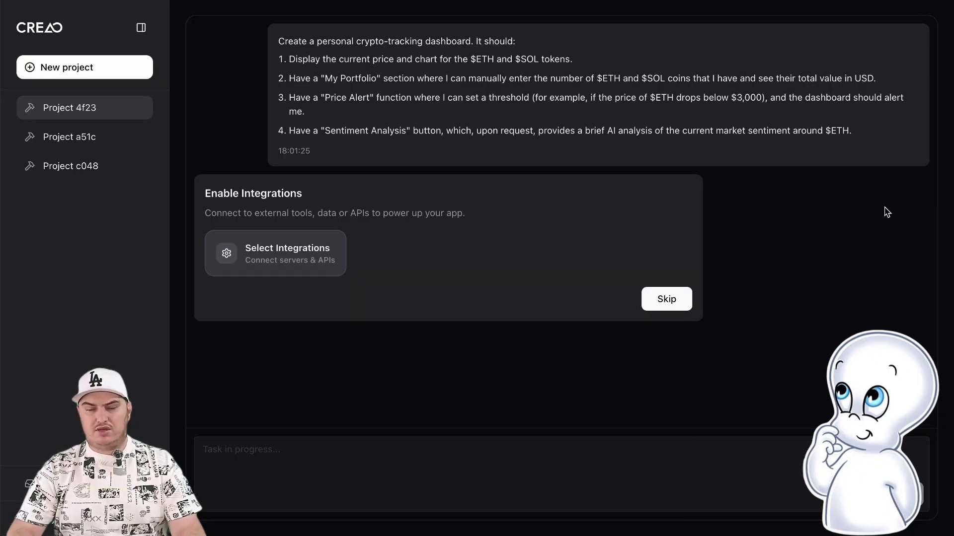
left_click(311, 251)
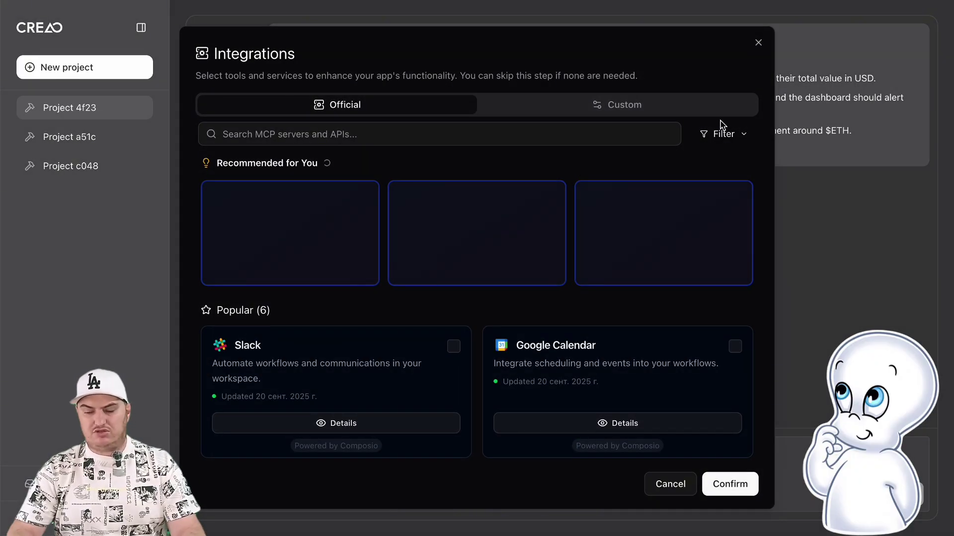
left_click(759, 44)
left_click(671, 297)
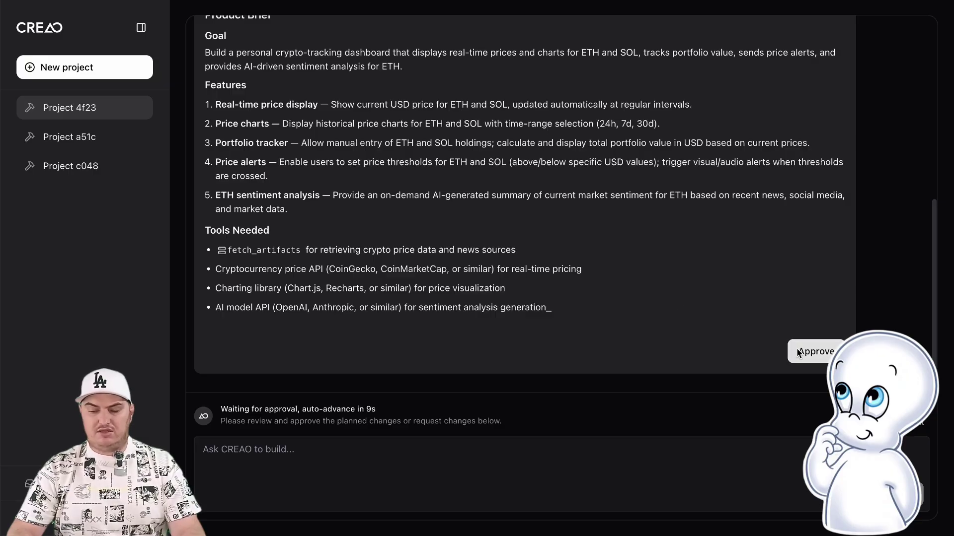
left_click(815, 352)
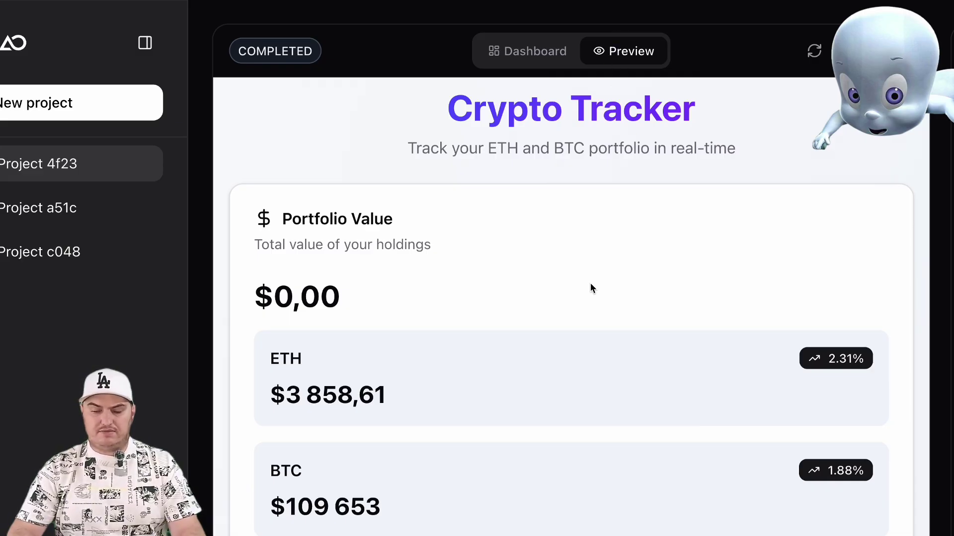
Step: Add portfolio holdings of 5 ETH and 0.5 BTC
scroll(590, 288, "down", 1)
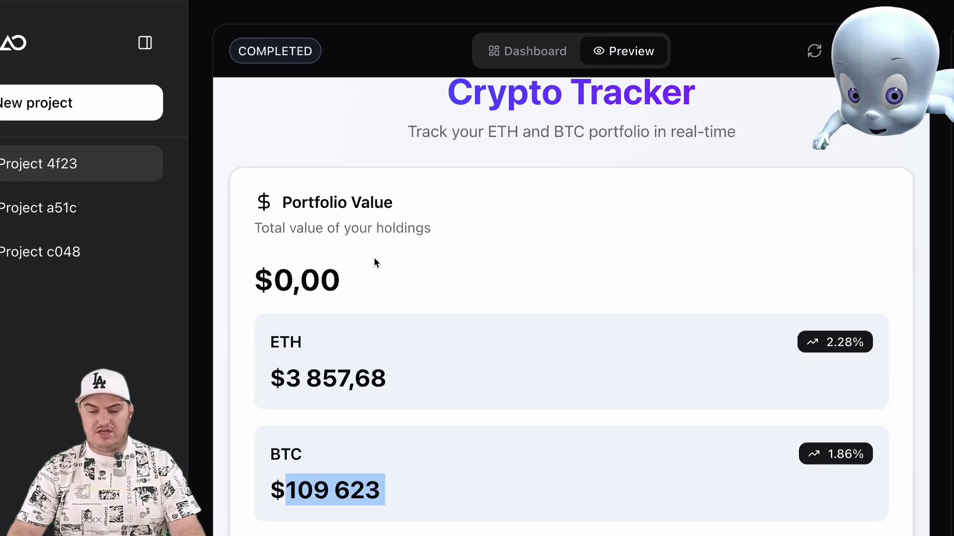
scroll(425, 402, "down", 1)
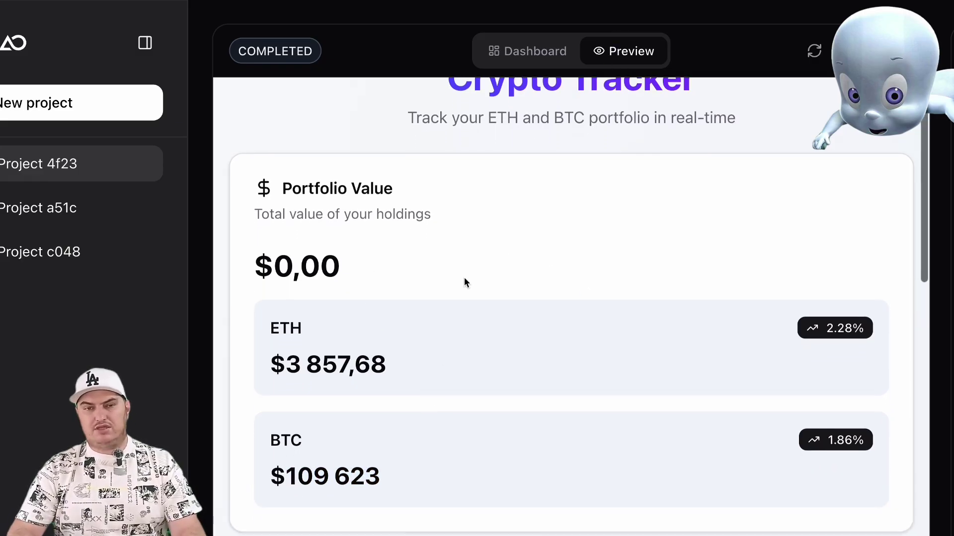
scroll(588, 377, "down", 10)
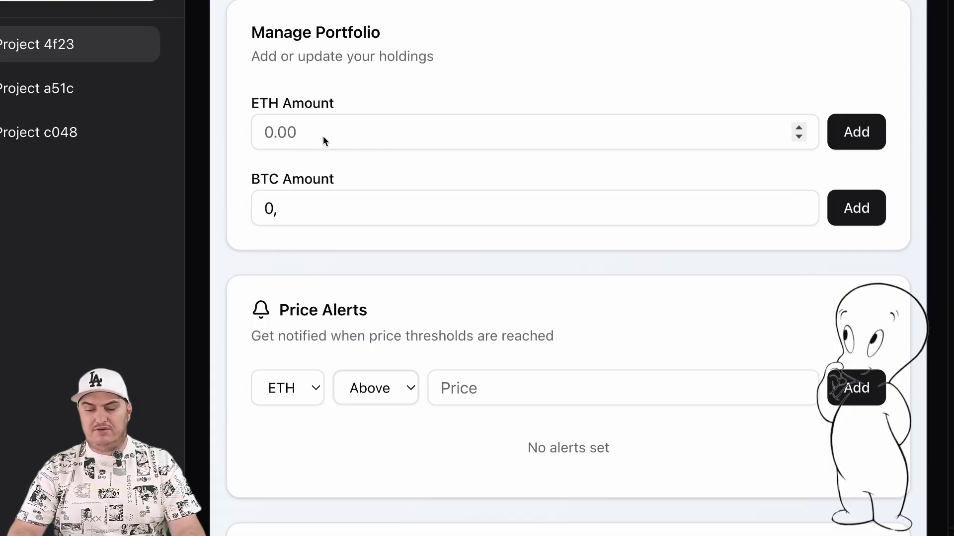
left_click(301, 140)
type("5")
left_click(317, 209)
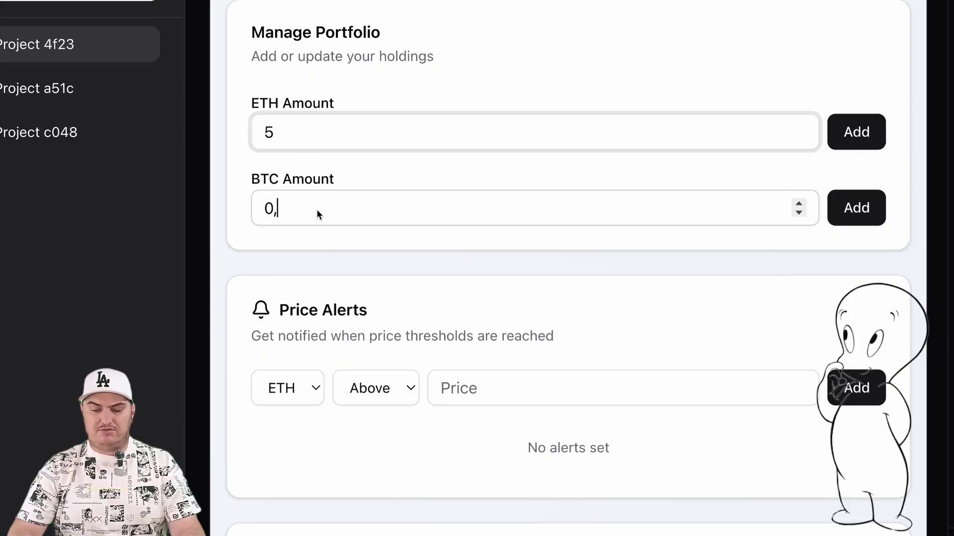
type("5")
left_click(856, 132)
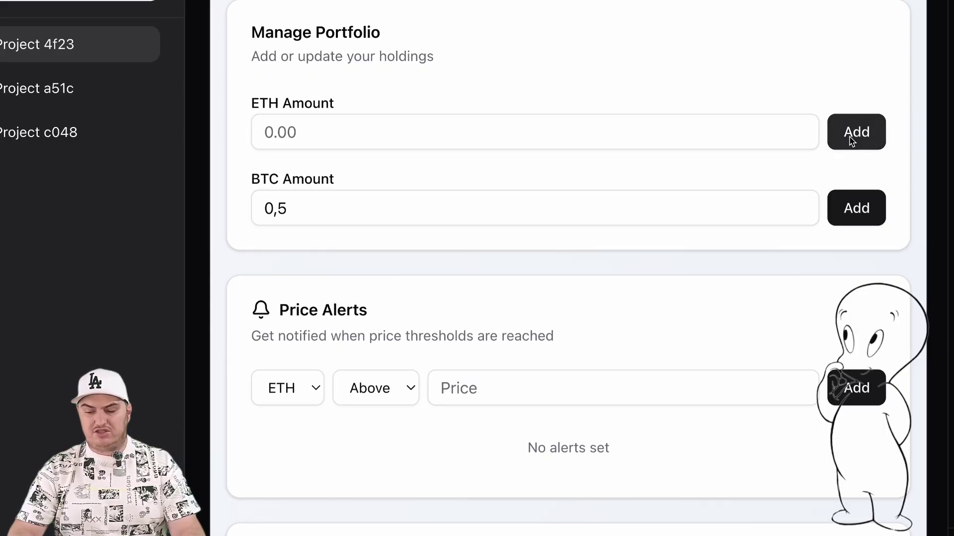
left_click(872, 213)
Step: Scroll back up to check the Portfolio Value of $74 078,00
scroll(847, 285, "down", 1)
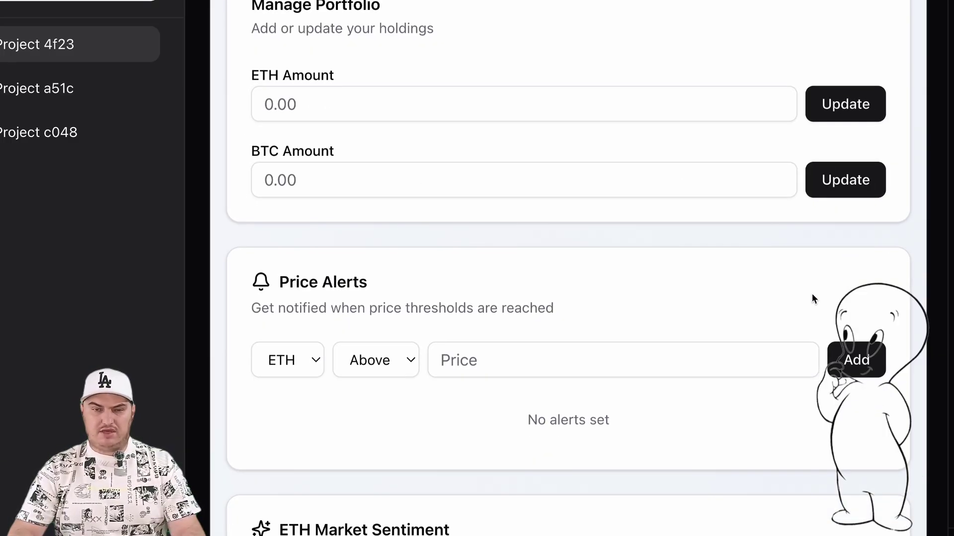
scroll(388, 110, "up", 10)
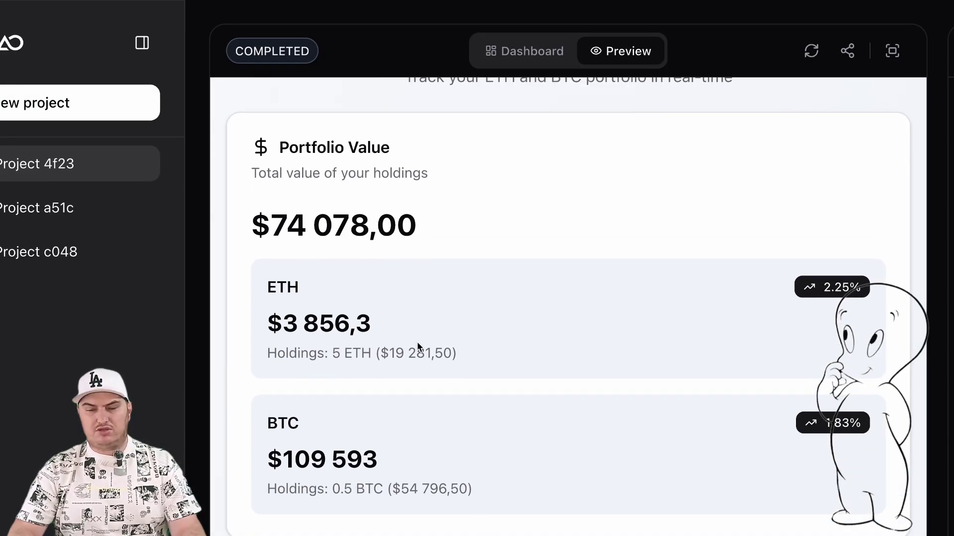
scroll(425, 276, "up", 2)
scroll(428, 279, "down", 3)
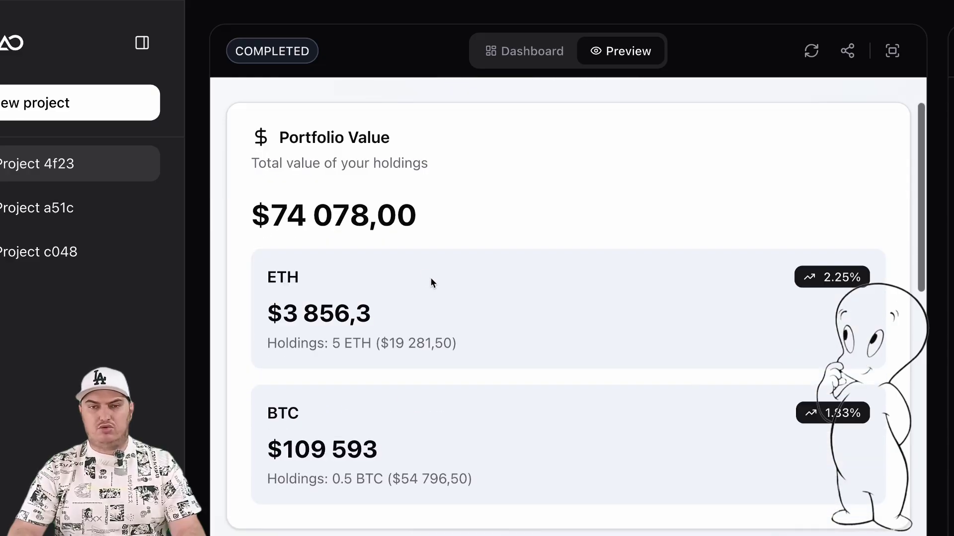
scroll(430, 283, "up", 1)
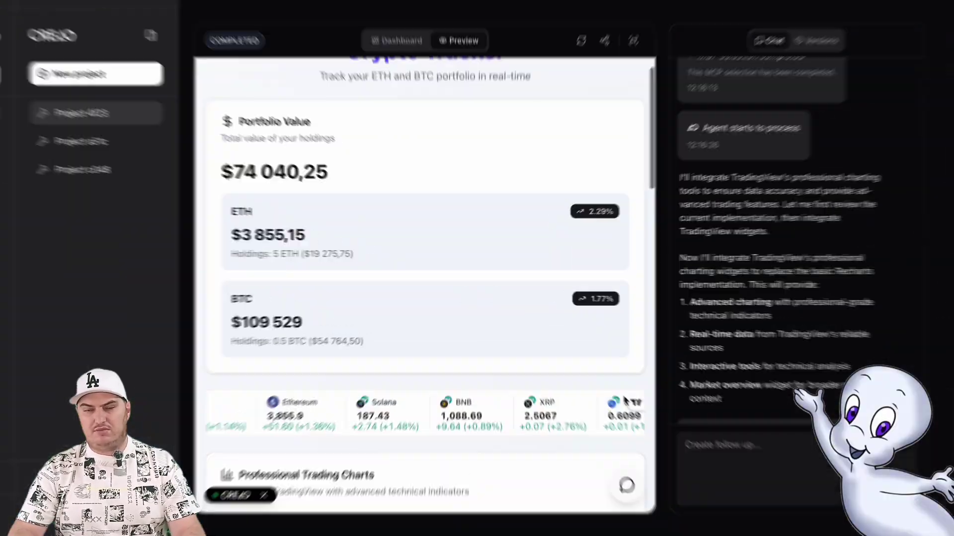
Step: Switch the Market Overview chart through 5Y, All and back to 5Y, ending on 1Y
scroll(438, 263, "down", 3)
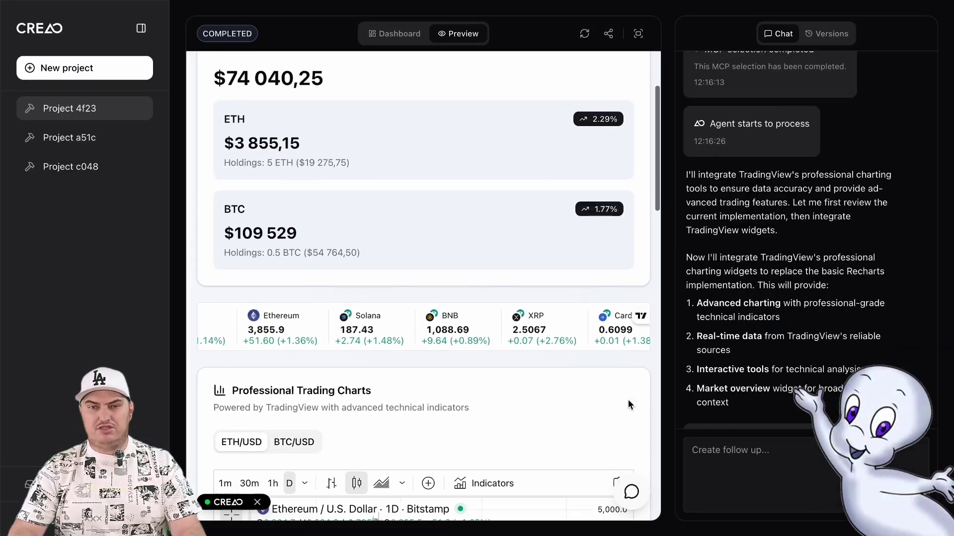
scroll(584, 439, "down", 5)
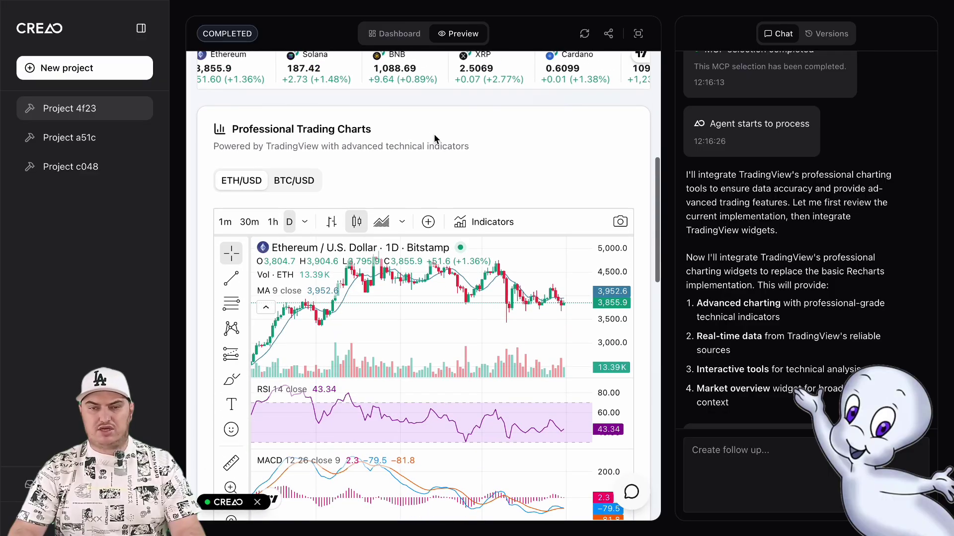
scroll(309, 130, "up", 1)
scroll(547, 227, "down", 1)
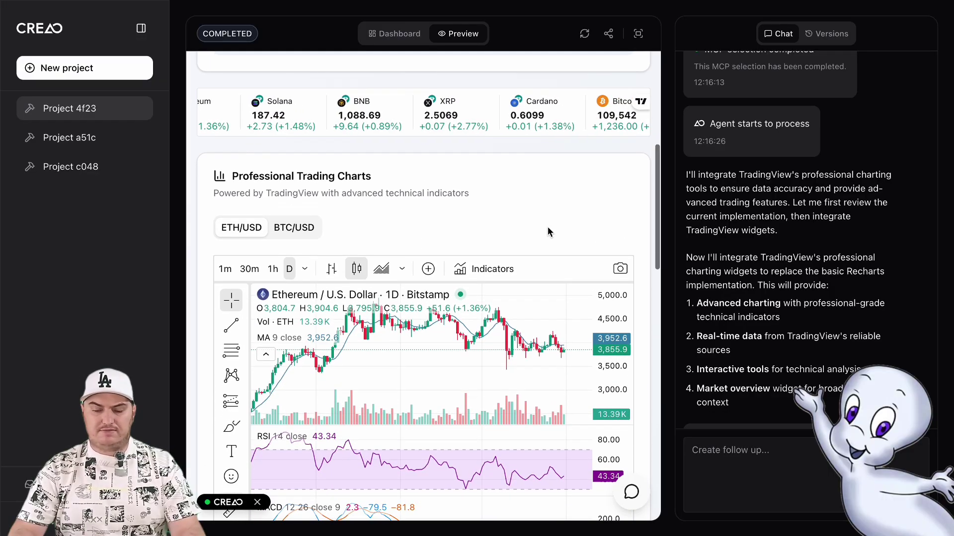
scroll(571, 171, "down", 2)
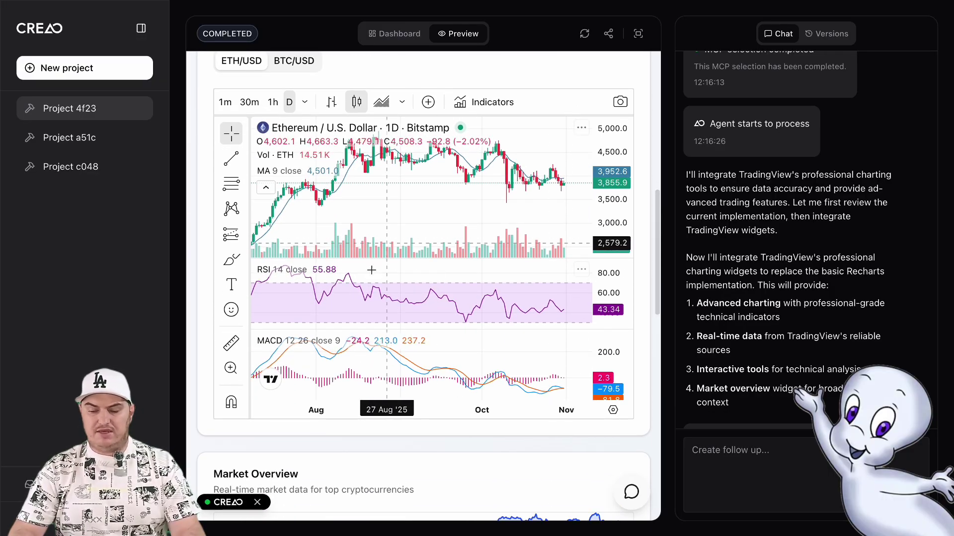
scroll(491, 486, "down", 2)
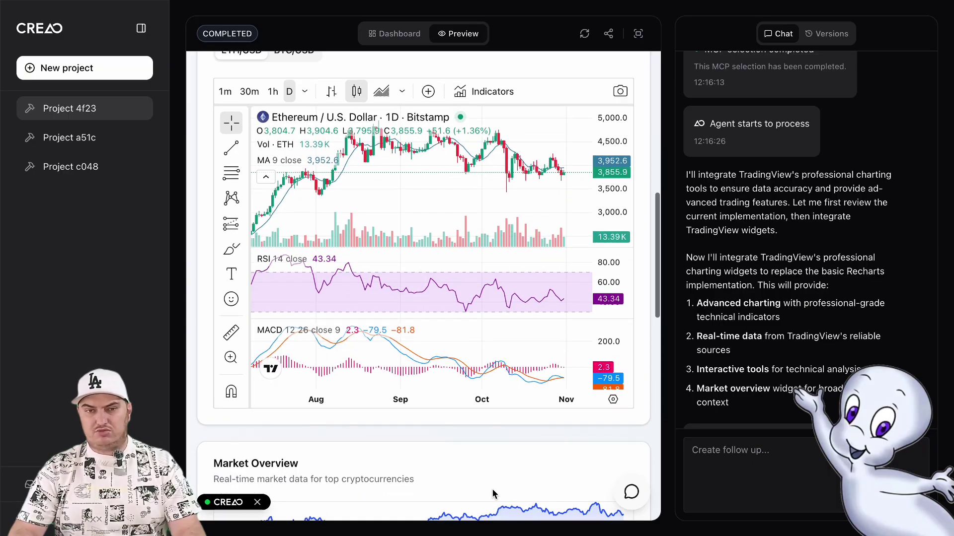
scroll(493, 493, "down", 5)
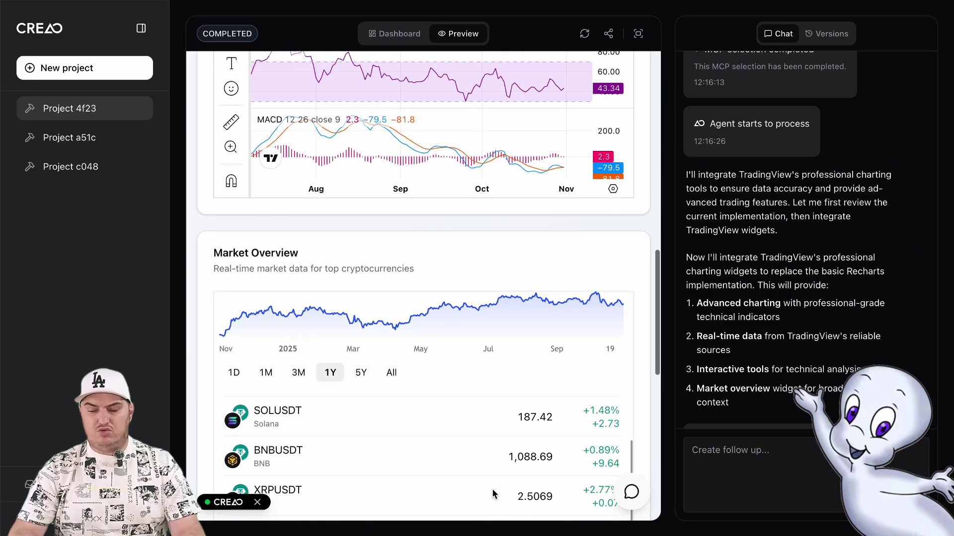
scroll(493, 489, "down", 2)
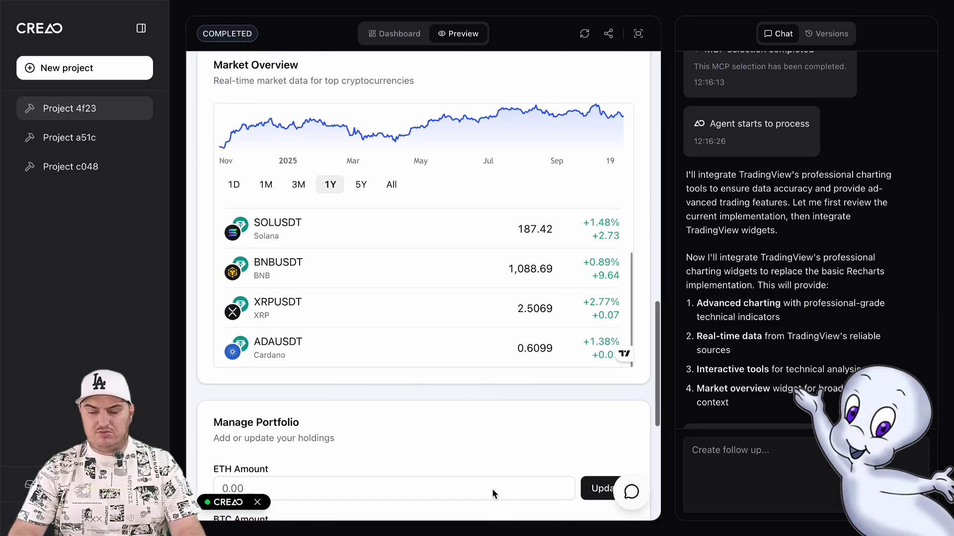
scroll(493, 490, "up", 3)
left_click(361, 325)
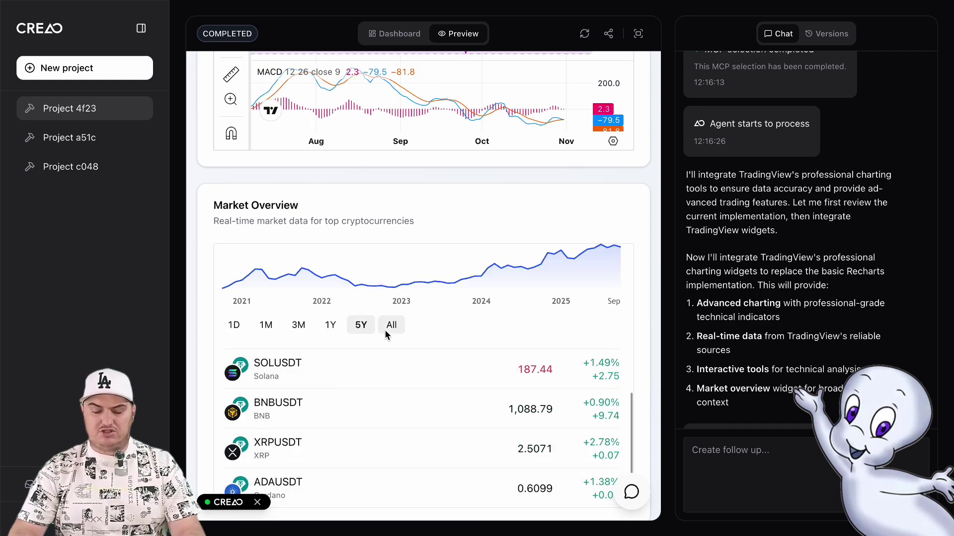
left_click(390, 327)
left_click(362, 325)
left_click(330, 326)
Step: Switch the trading chart to BTC/USD and move down to Manage Portfolio and Price Alerts
scroll(404, 332, "up", 5)
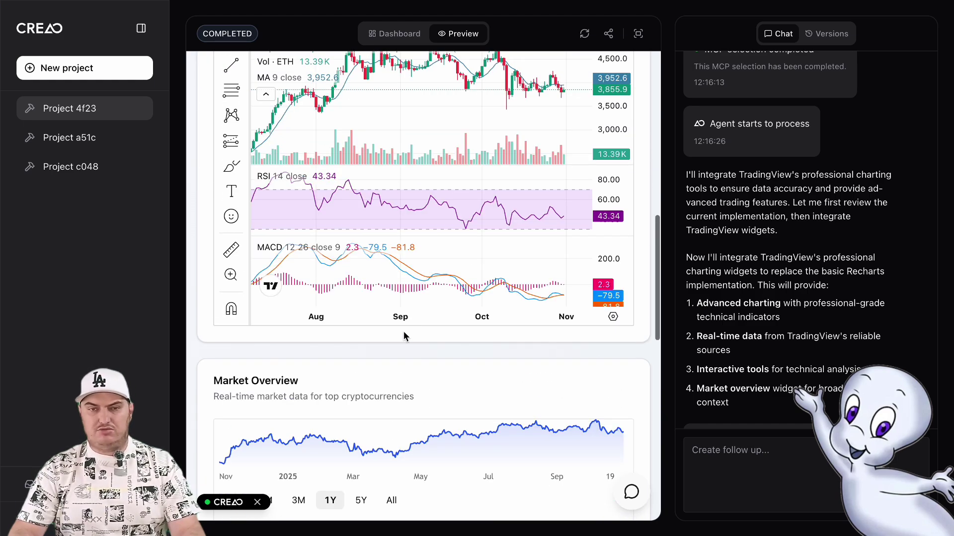
scroll(425, 332, "up", 2)
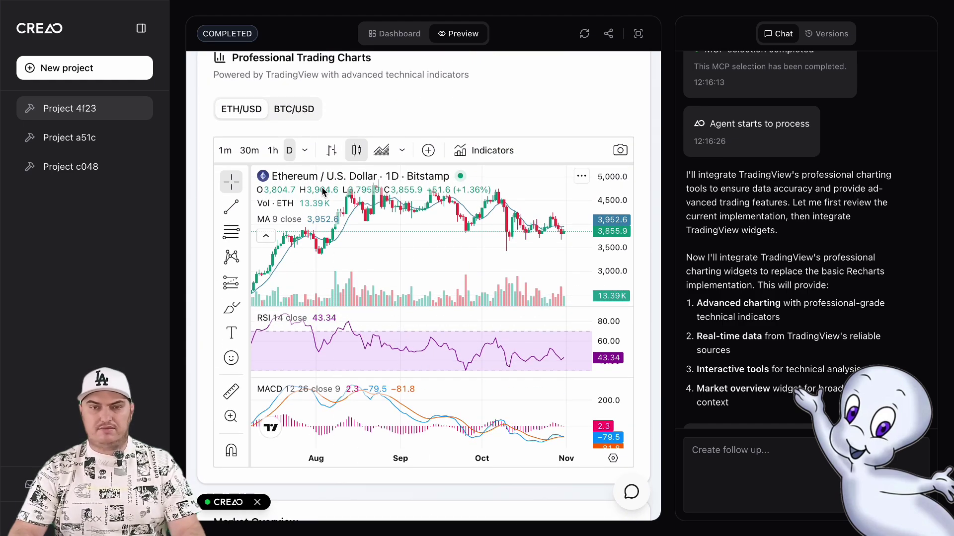
left_click(298, 111)
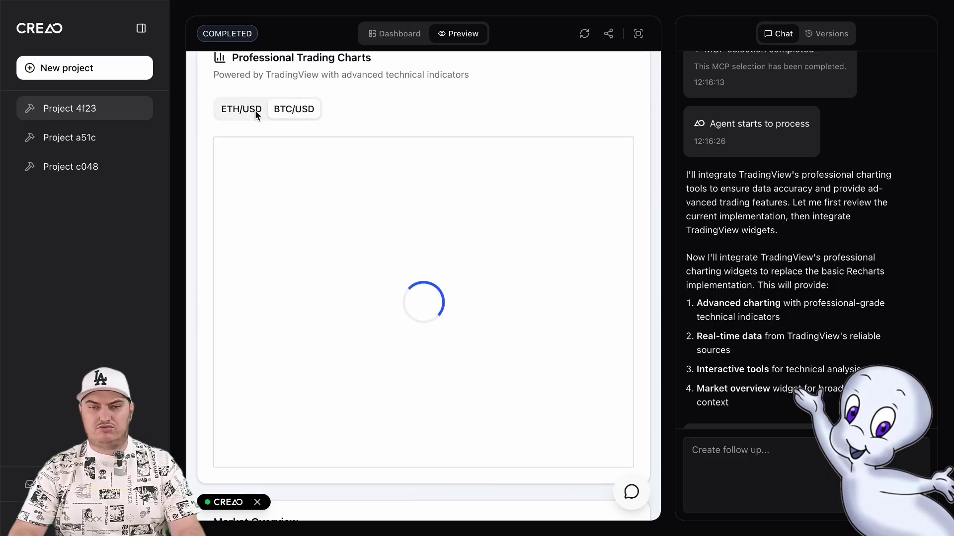
scroll(370, 134, "up", 1)
scroll(370, 134, "up", 1)
scroll(437, 362, "down", 10)
scroll(437, 362, "down", 6)
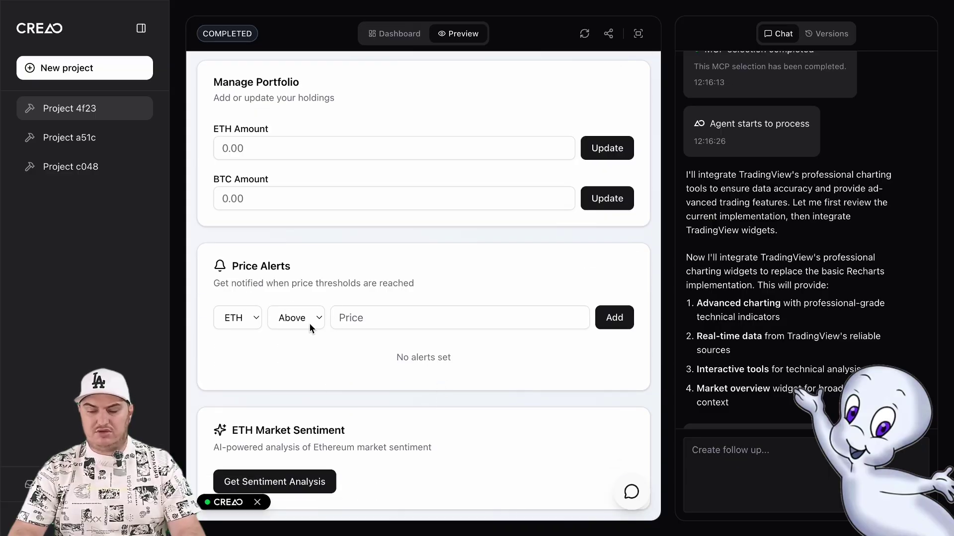
Step: Add an ETH price alert with direction Below and a 3000 price threshold
left_click(312, 320)
left_click(297, 333)
left_click(361, 320)
type("3000")
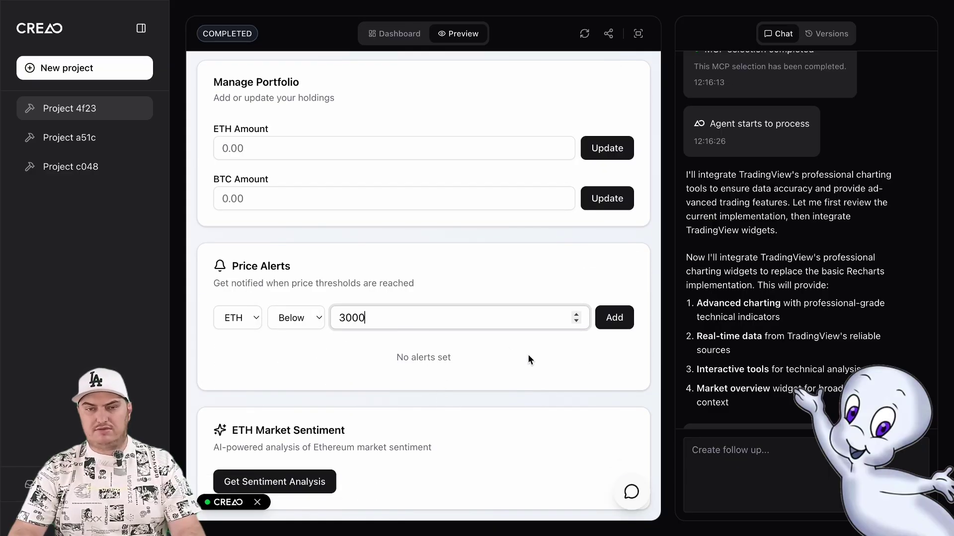
left_click(624, 323)
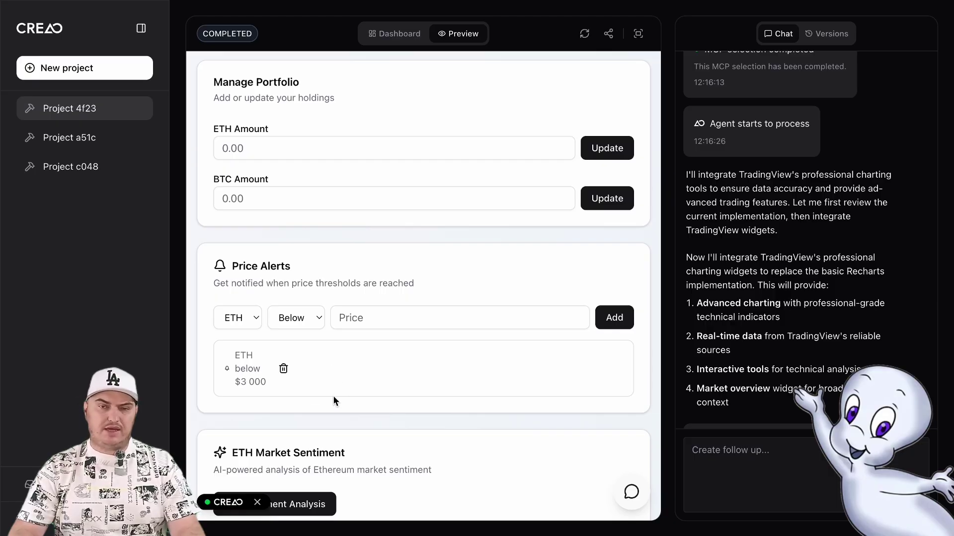
scroll(334, 397, "down", 1)
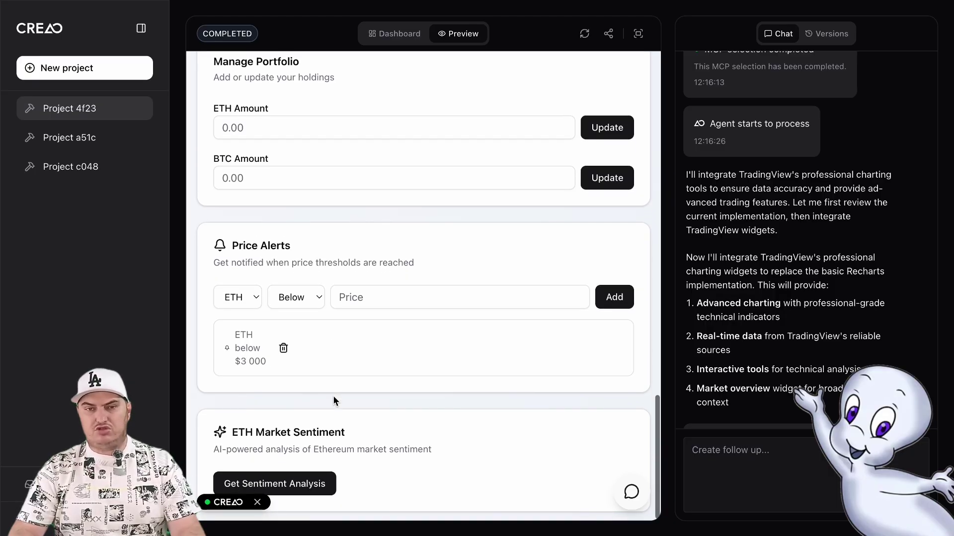
Step: Run the ETH sentiment analysis, which reports bullish sentiment with 2.18% 24h gains
left_click(300, 484)
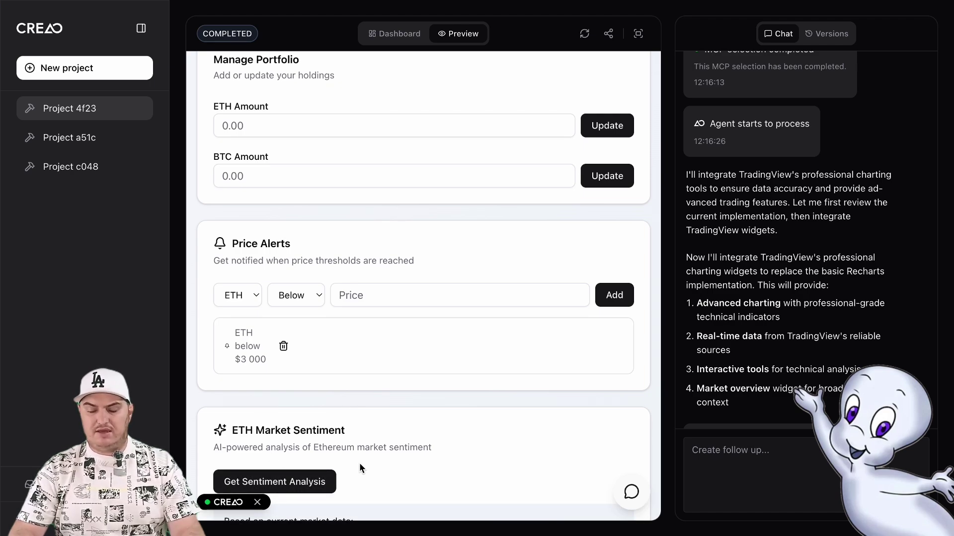
scroll(360, 463, "down", 3)
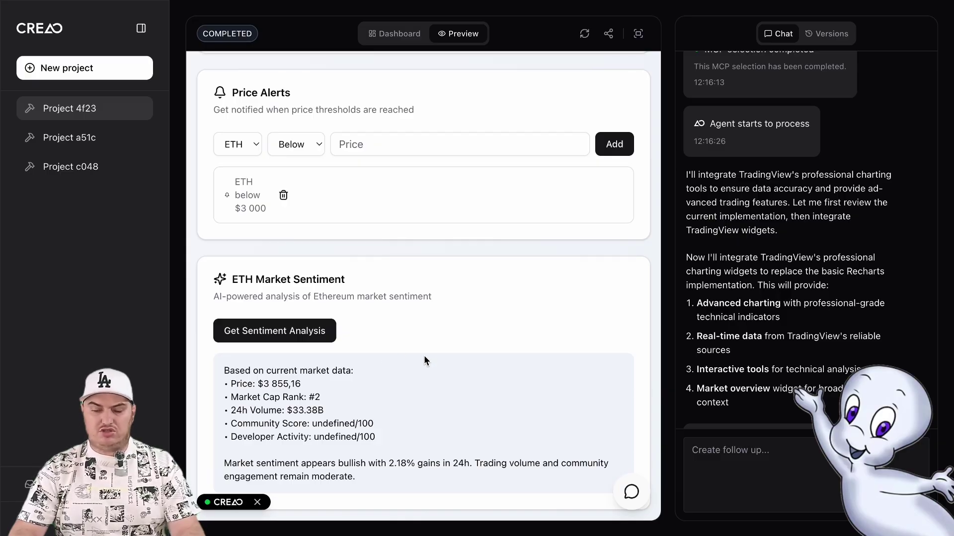
scroll(424, 359, "up", 1)
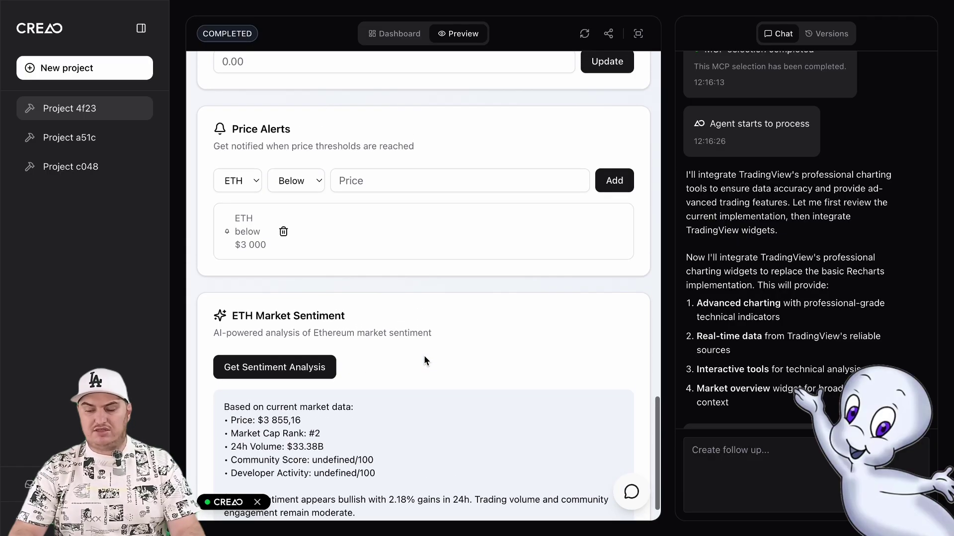
scroll(424, 353, "down", 1)
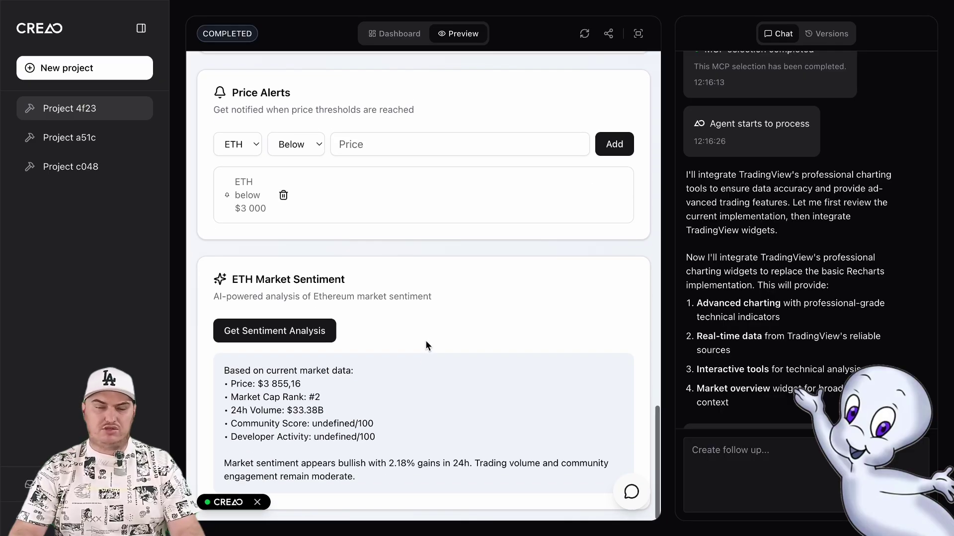
Step: Scroll back up through the charts to the $74 049,55 Portfolio Value header
scroll(426, 342, "up", 2)
scroll(425, 344, "up", 2)
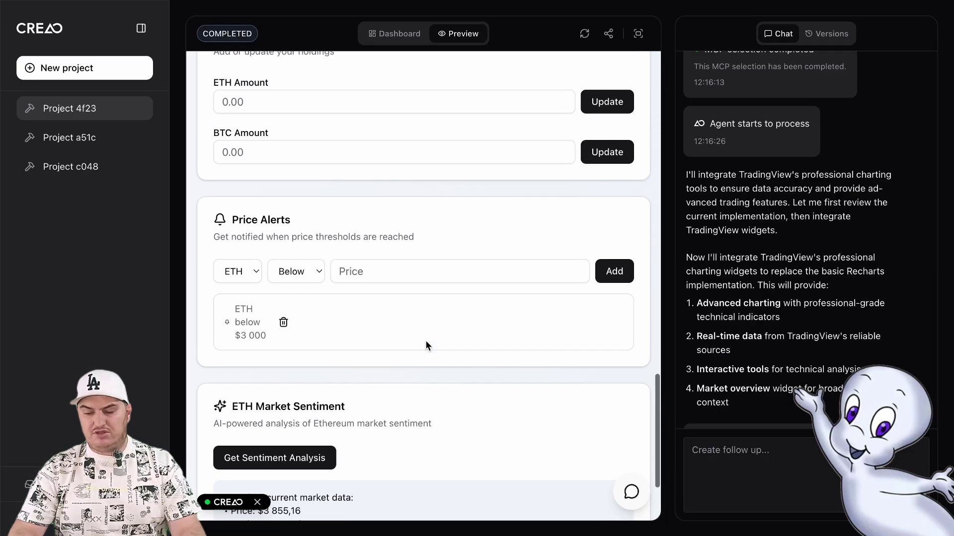
scroll(426, 340, "up", 4)
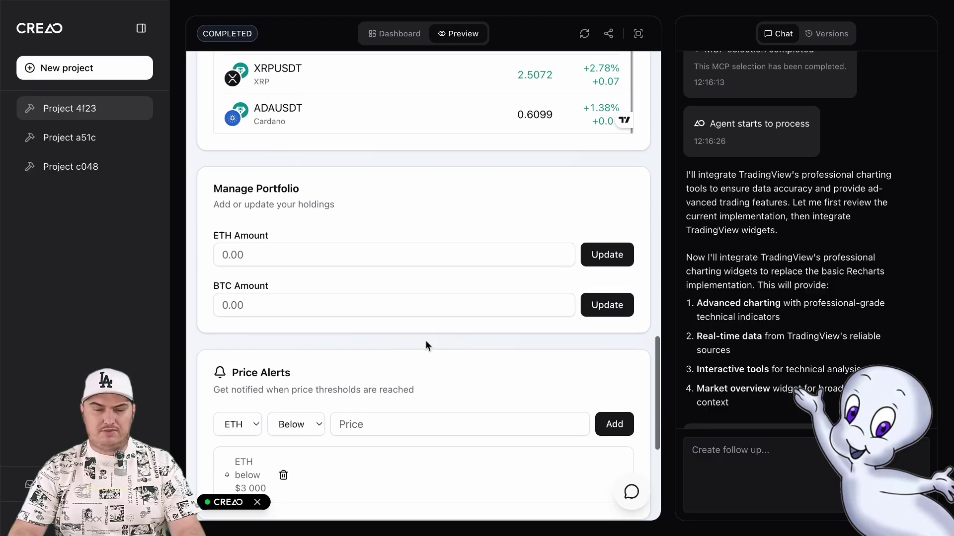
scroll(425, 340, "up", 5)
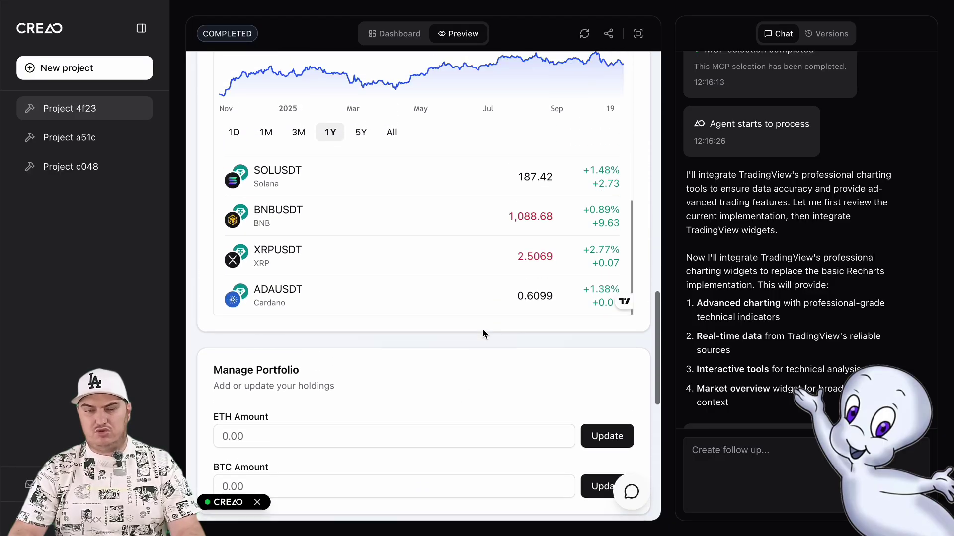
scroll(485, 334, "up", 2)
scroll(626, 170, "up", 2)
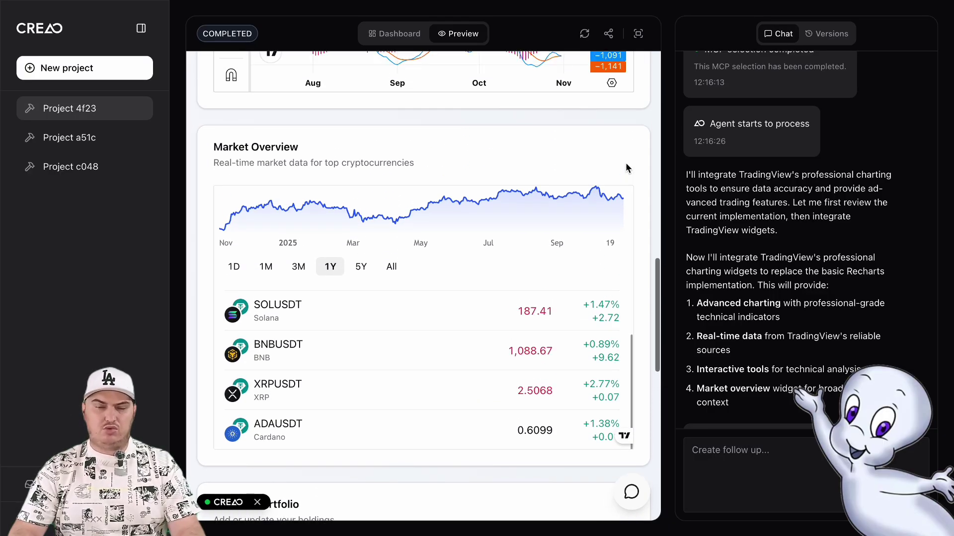
scroll(626, 168, "up", 2)
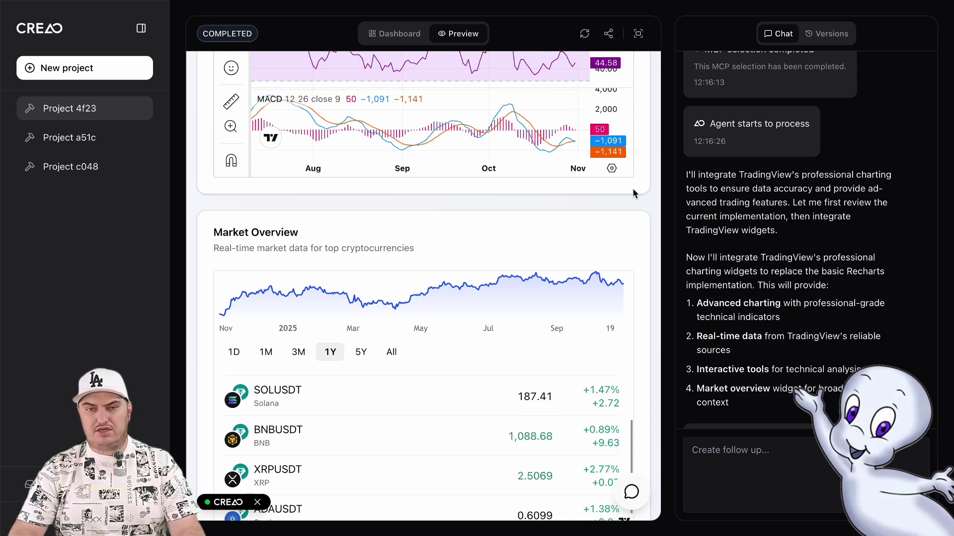
scroll(633, 184, "up", 3)
scroll(645, 195, "up", 5)
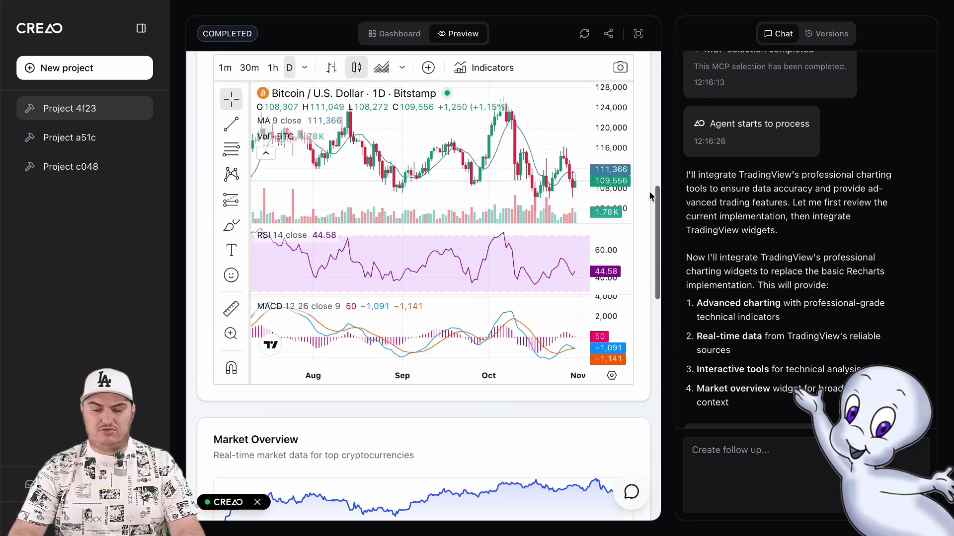
scroll(649, 195, "up", 9)
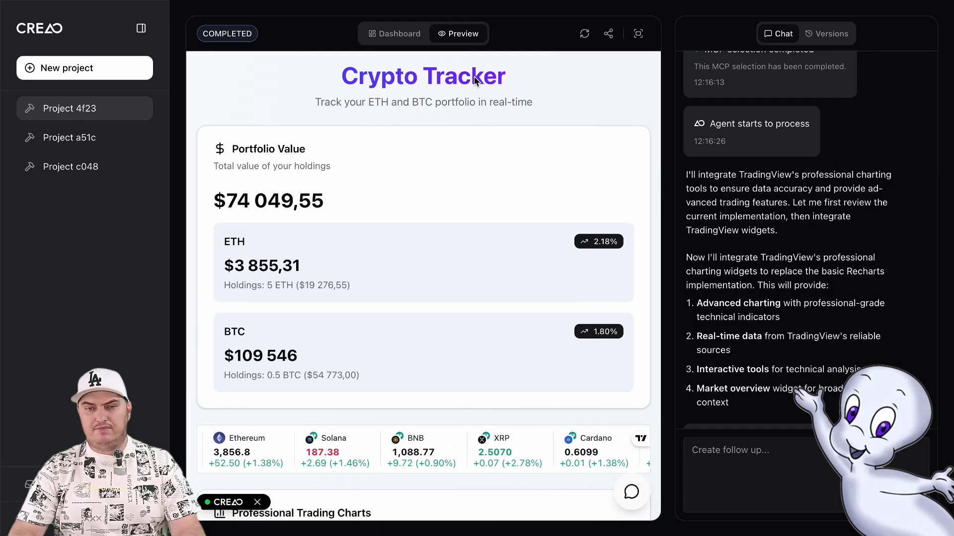
Step: Open the Crypto Tracker project's settings to view its clone permission and MCP connection URL
left_click(396, 34)
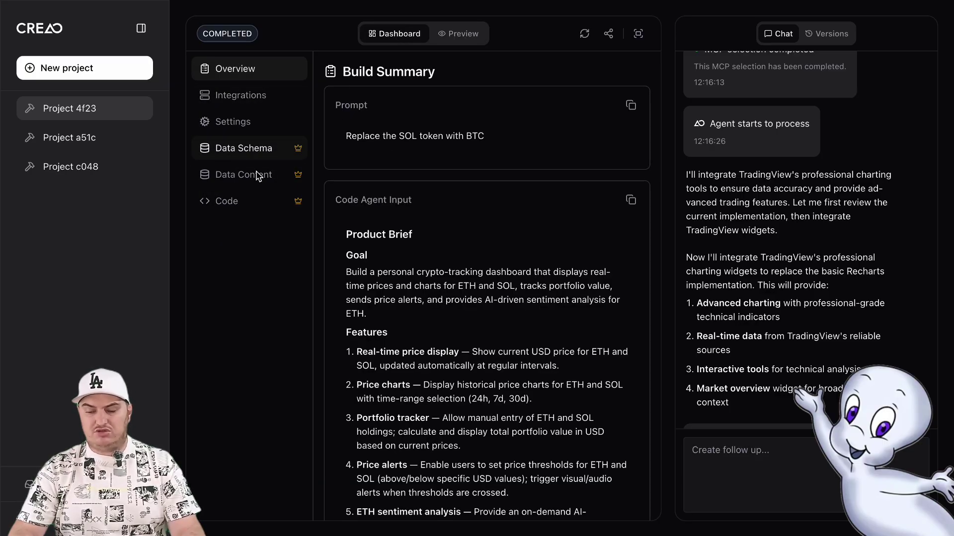
left_click(234, 102)
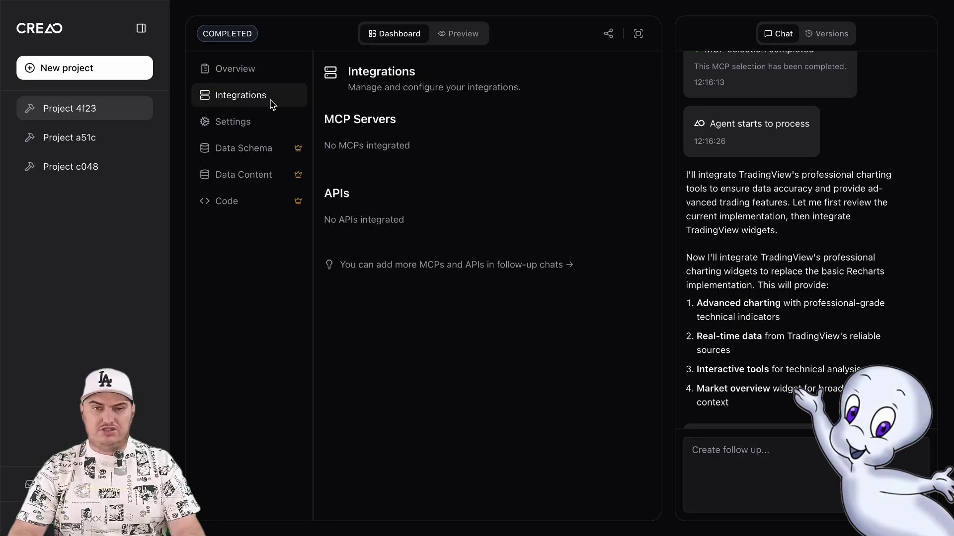
left_click(265, 128)
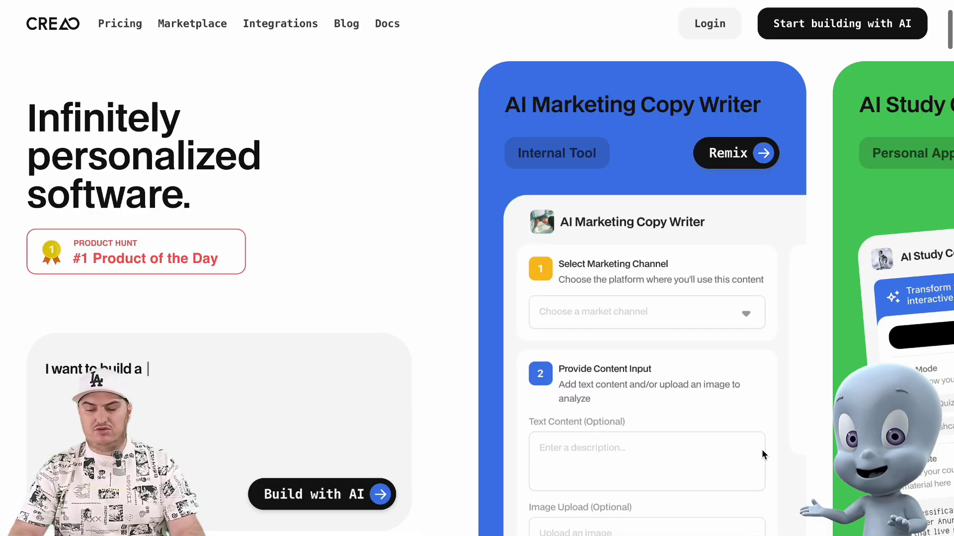
Step: Scroll the CREAO homepage past the template cards down to the 'How it works.' section
scroll(762, 449, "down", 5)
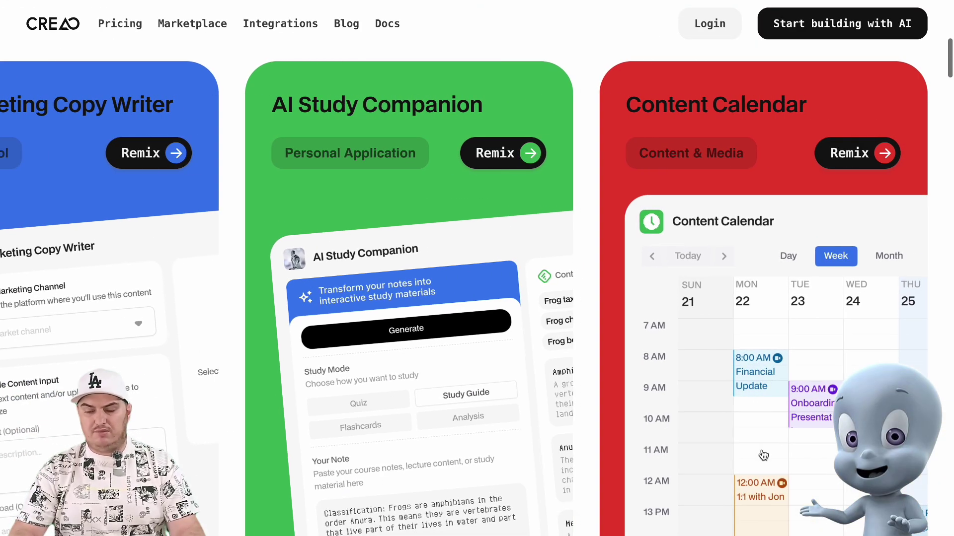
scroll(764, 455, "down", 6)
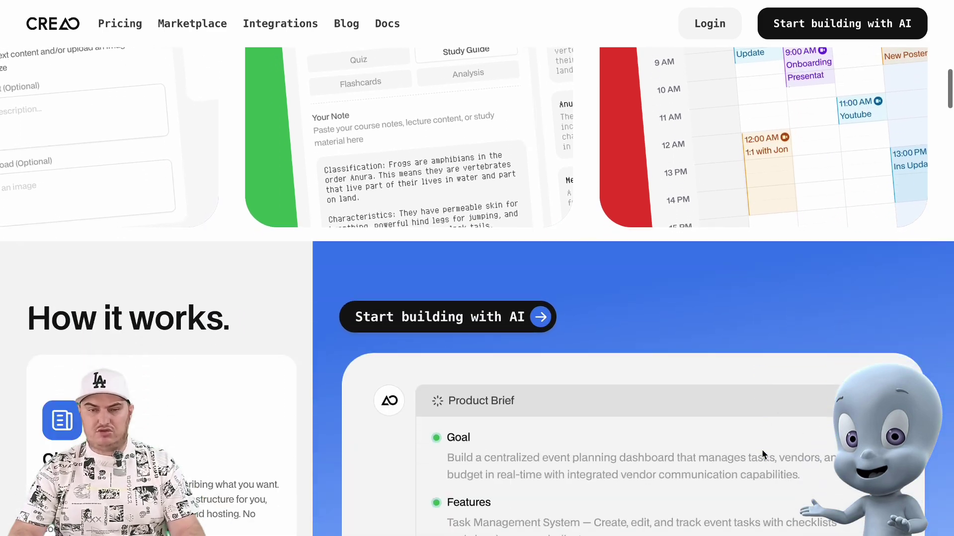
scroll(761, 449, "down", 4)
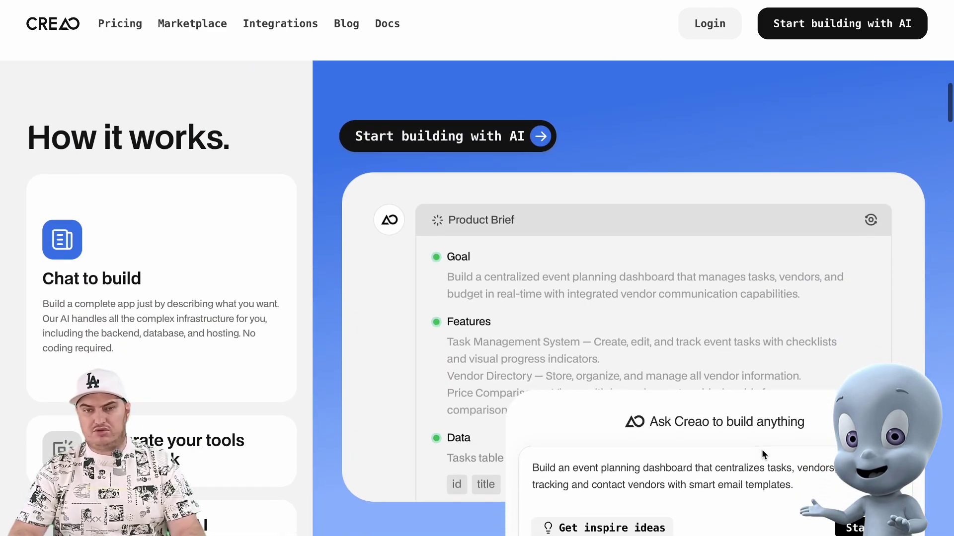
scroll(763, 454, "down", 1)
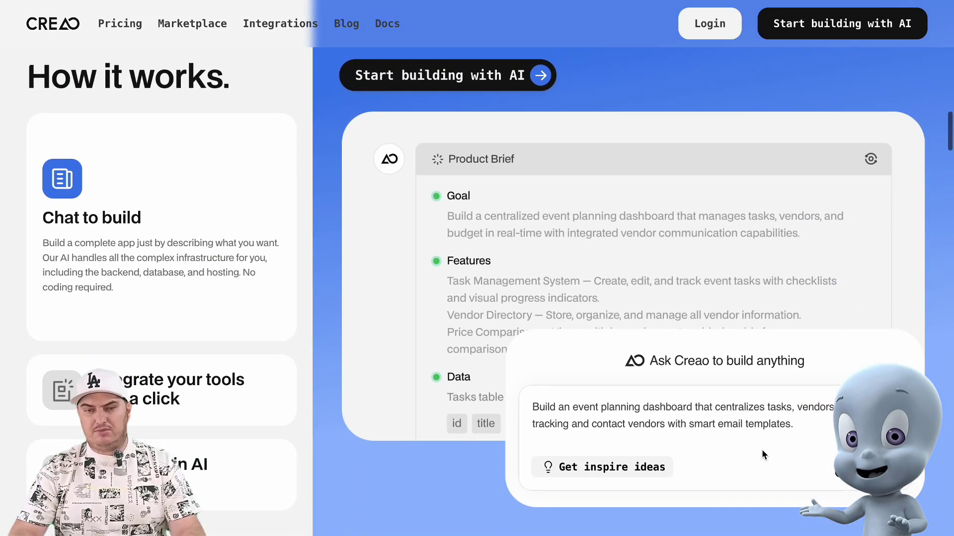
scroll(761, 449, "down", 2)
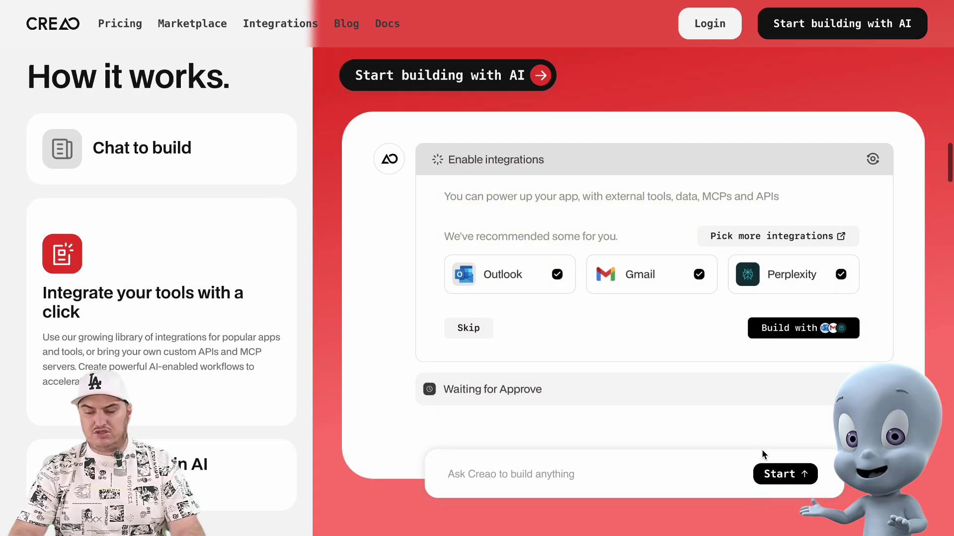
scroll(761, 449, "down", 2)
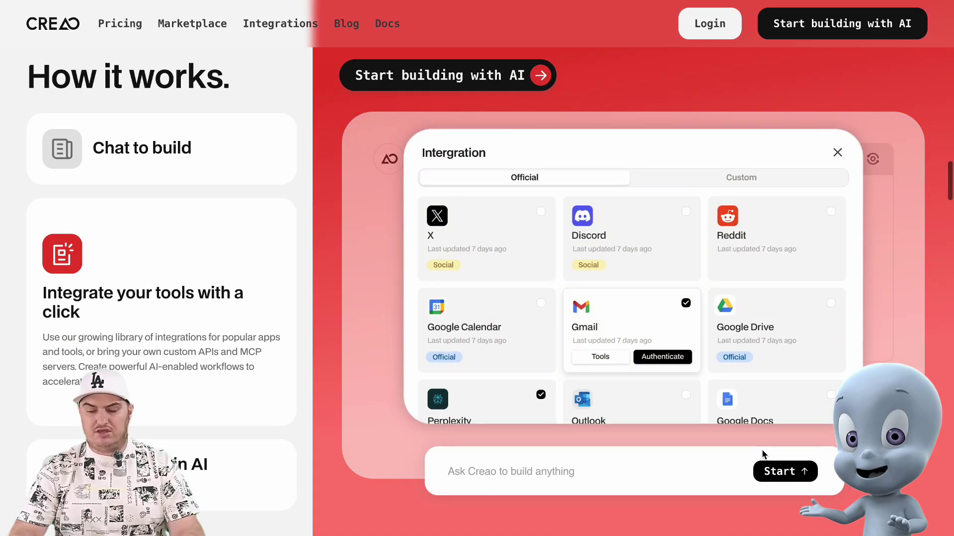
scroll(762, 449, "down", 2)
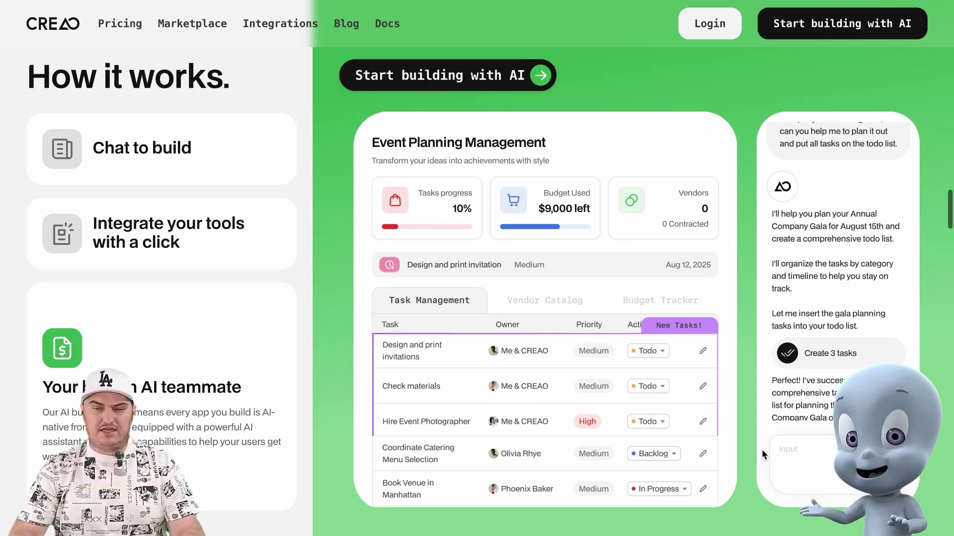